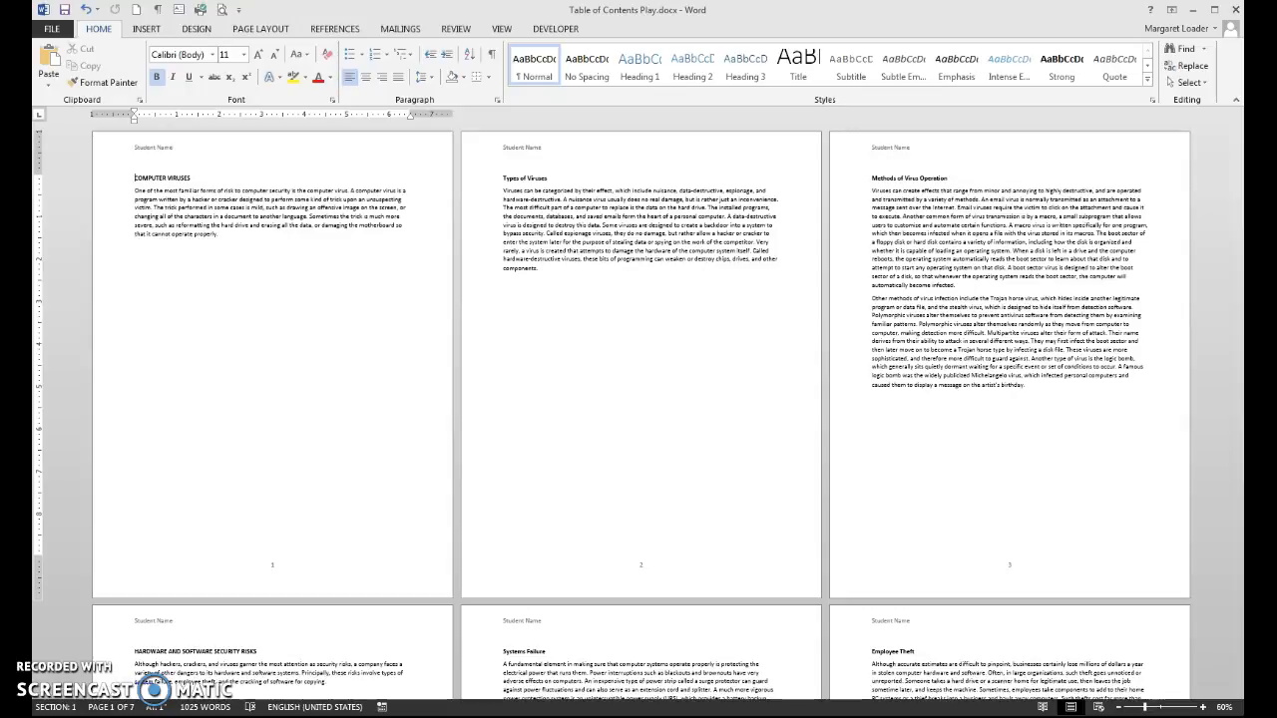
Step: Check the page breaks below the page 2 text by briefly showing formatting marks
{"action": "left_click", "coordinate": [538, 461]}
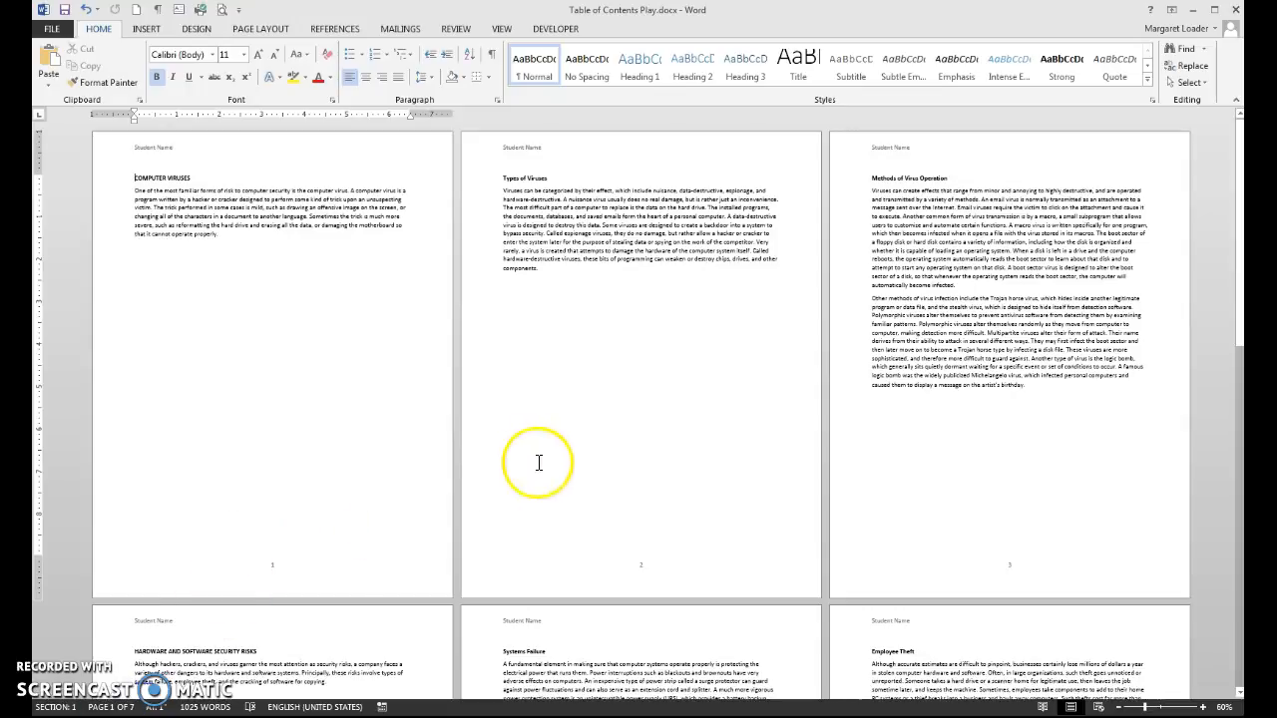
{"action": "left_click_drag", "start_coordinate": [1237, 287], "coordinate": [1237, 240]}
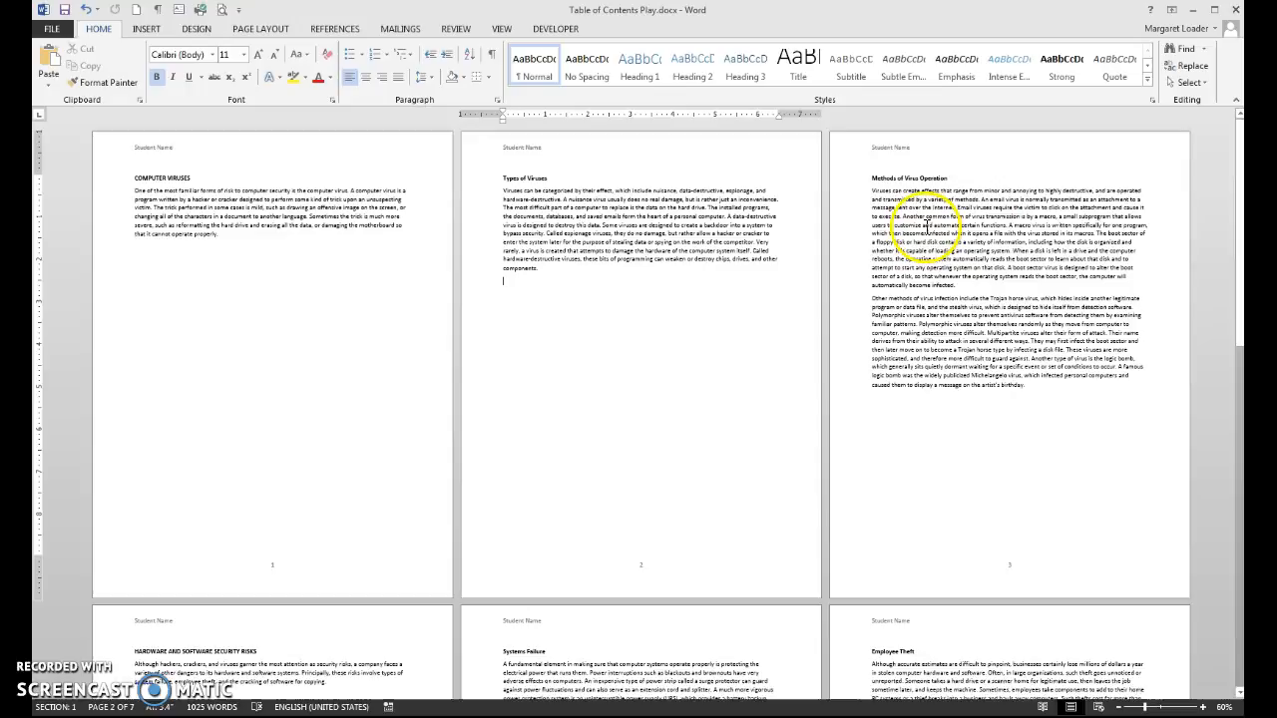
{"action": "left_click", "coordinate": [491, 71]}
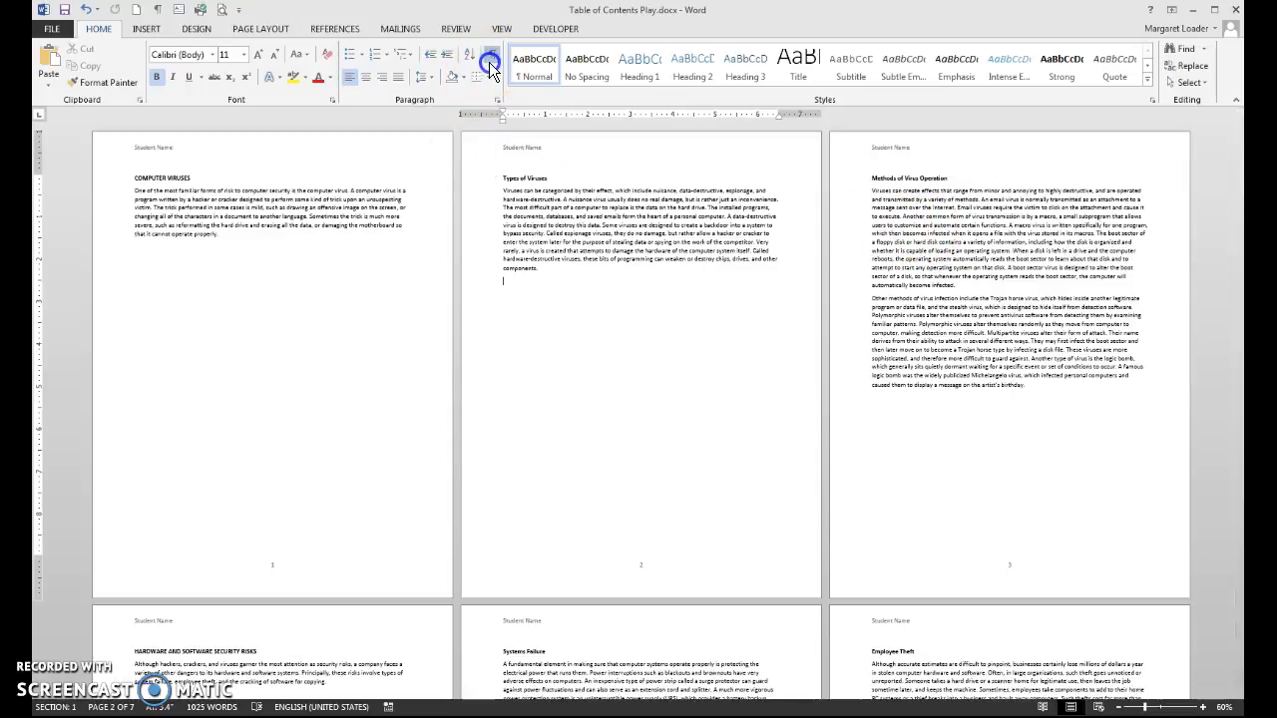
{"action": "left_click", "coordinate": [491, 66]}
Step: Apply Heading 1 to COMPUTER VIRUSES, then repeat it on HARDWARE AND SOFTWARE SECURITY RISKS
{"action": "left_click", "coordinate": [170, 177]}
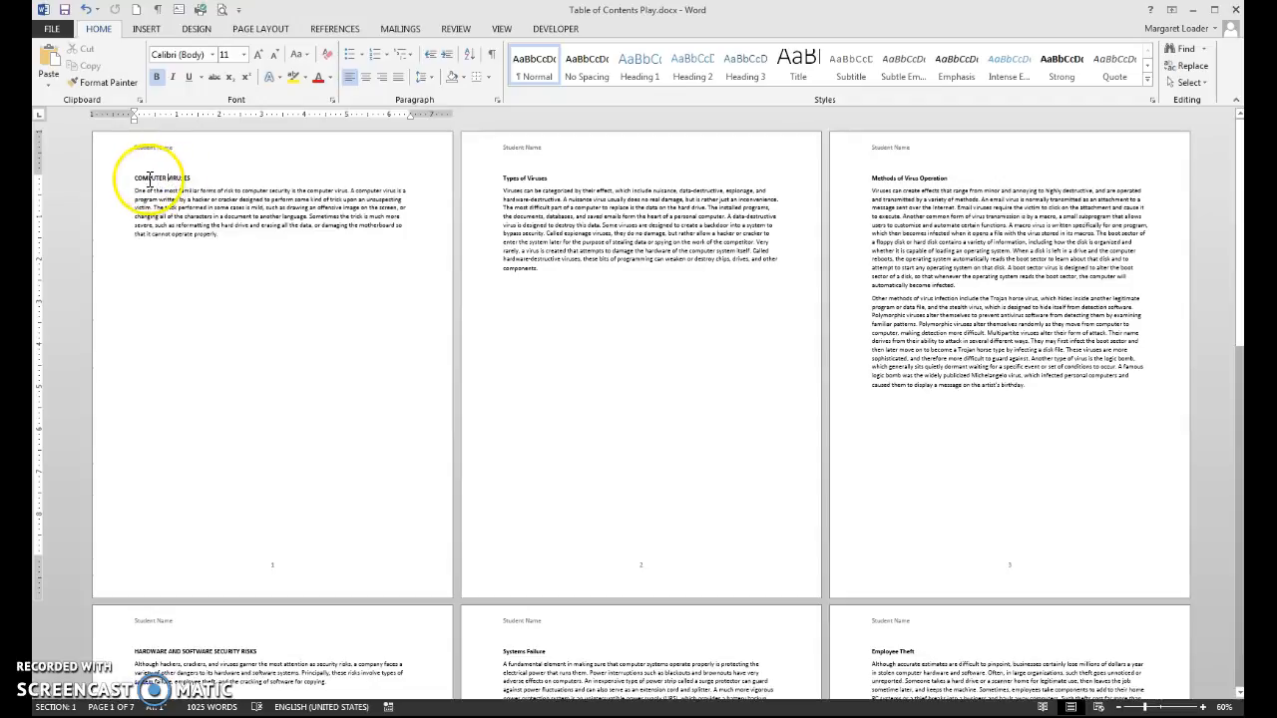
{"action": "left_click", "coordinate": [639, 77]}
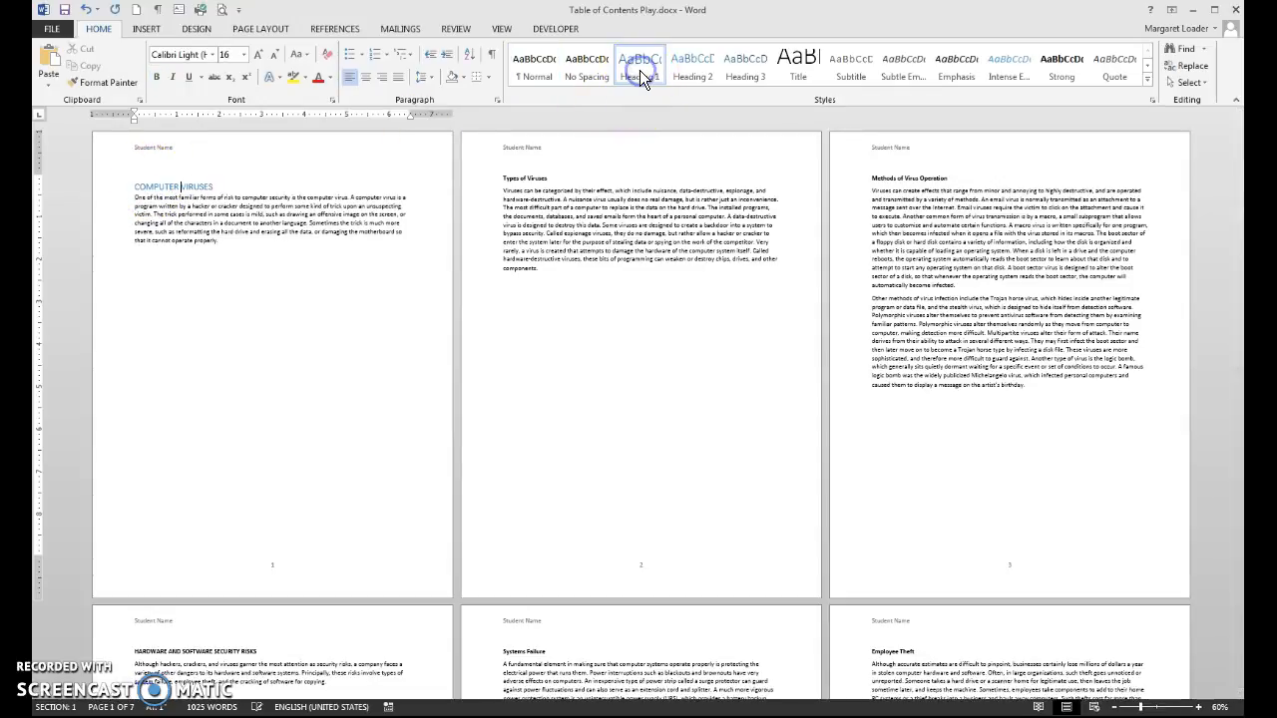
{"action": "left_click", "coordinate": [206, 650]}
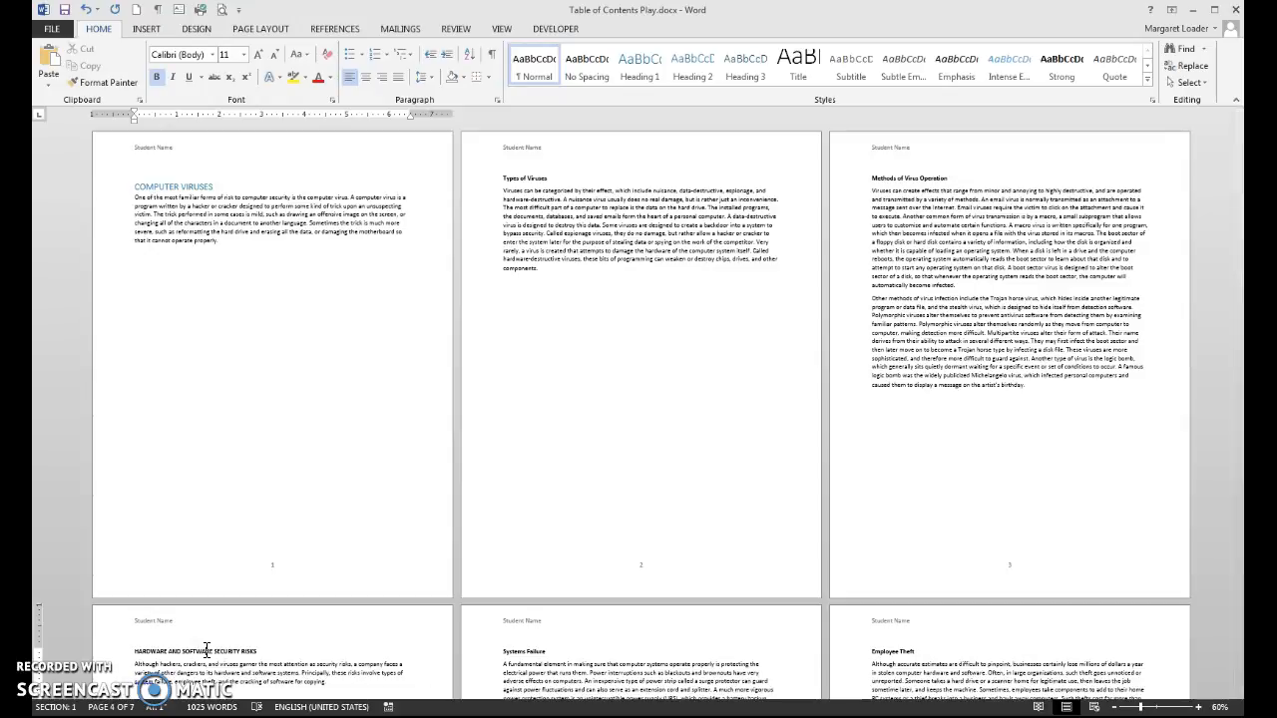
{"action": "key", "text": "ctrl+alt+1"}
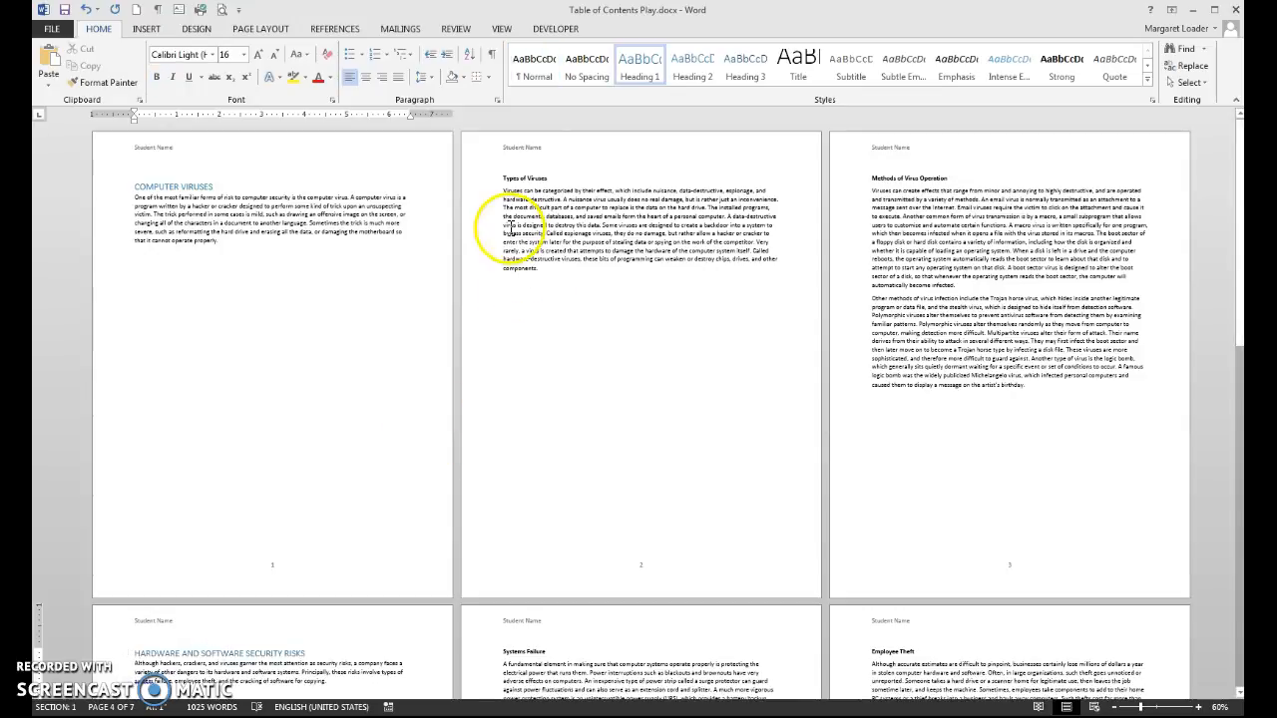
Step: Give Types of Viruses Heading 2 and repeat it on Methods of Virus Operation, Systems Failure, Employee Theft, Cracking Software for Copying
{"action": "left_click", "coordinate": [511, 176]}
{"action": "left_click", "coordinate": [694, 78]}
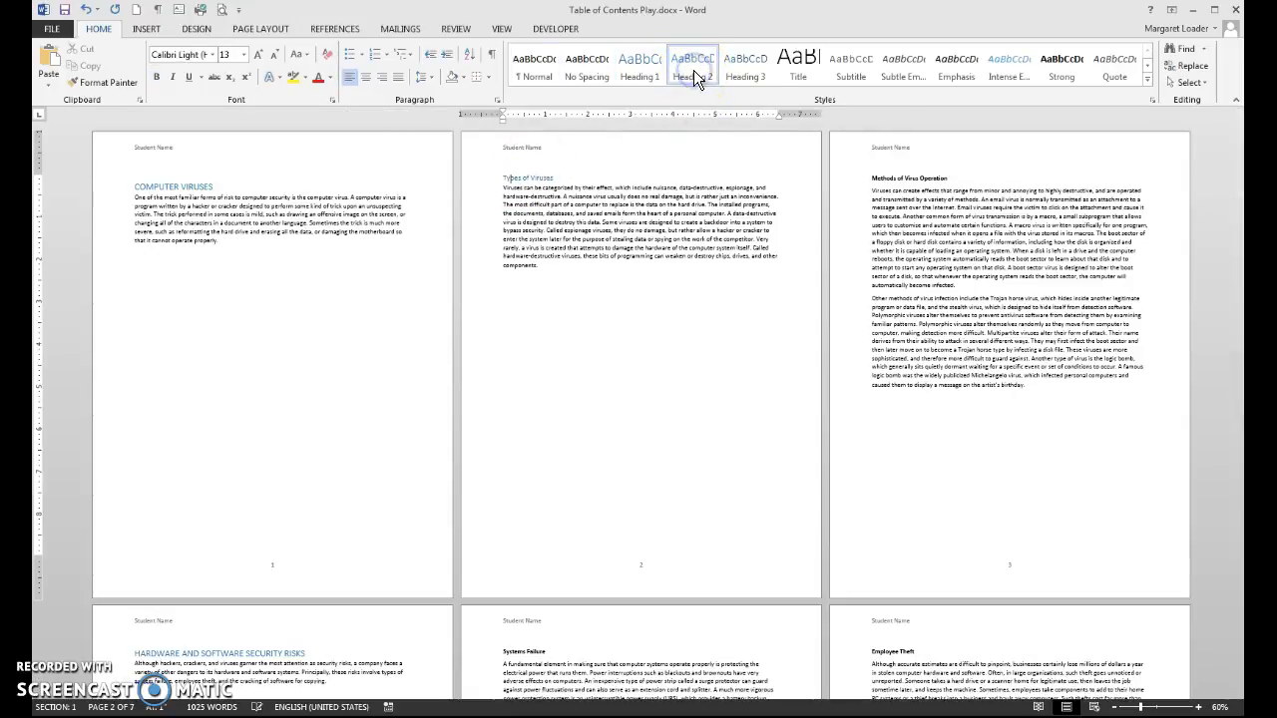
{"action": "left_click", "coordinate": [886, 179]}
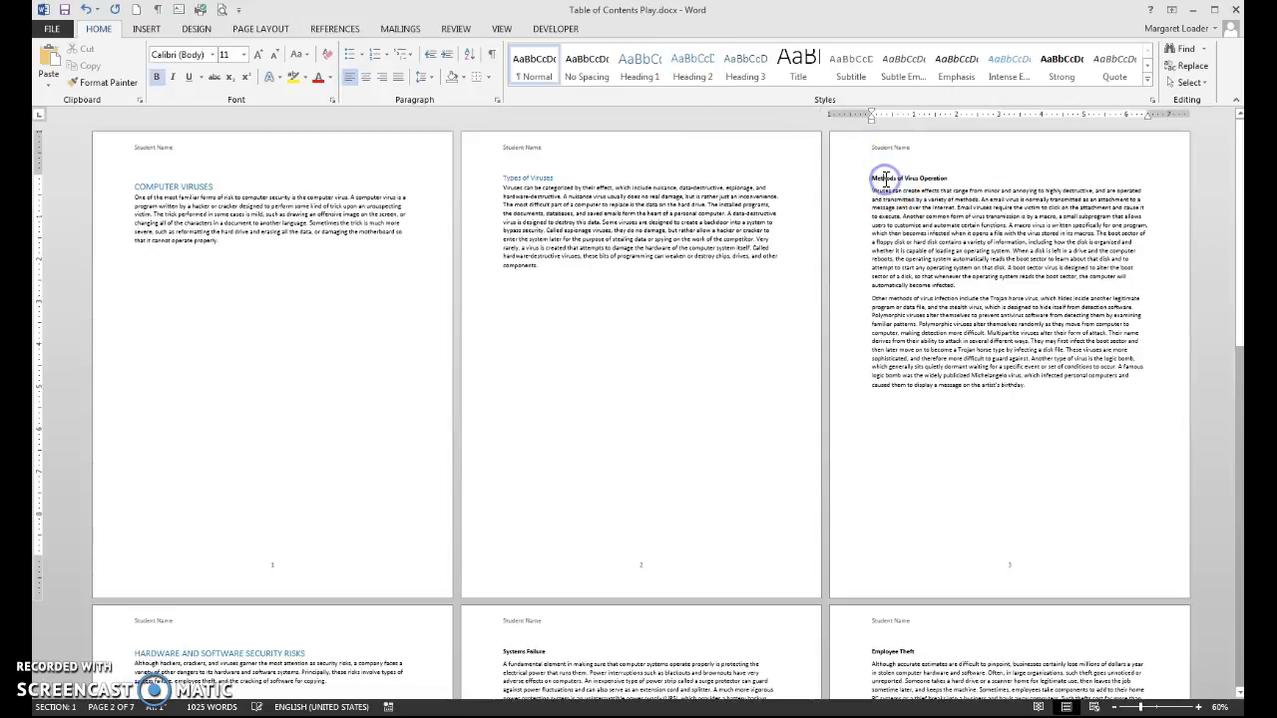
{"action": "key", "text": "F4"}
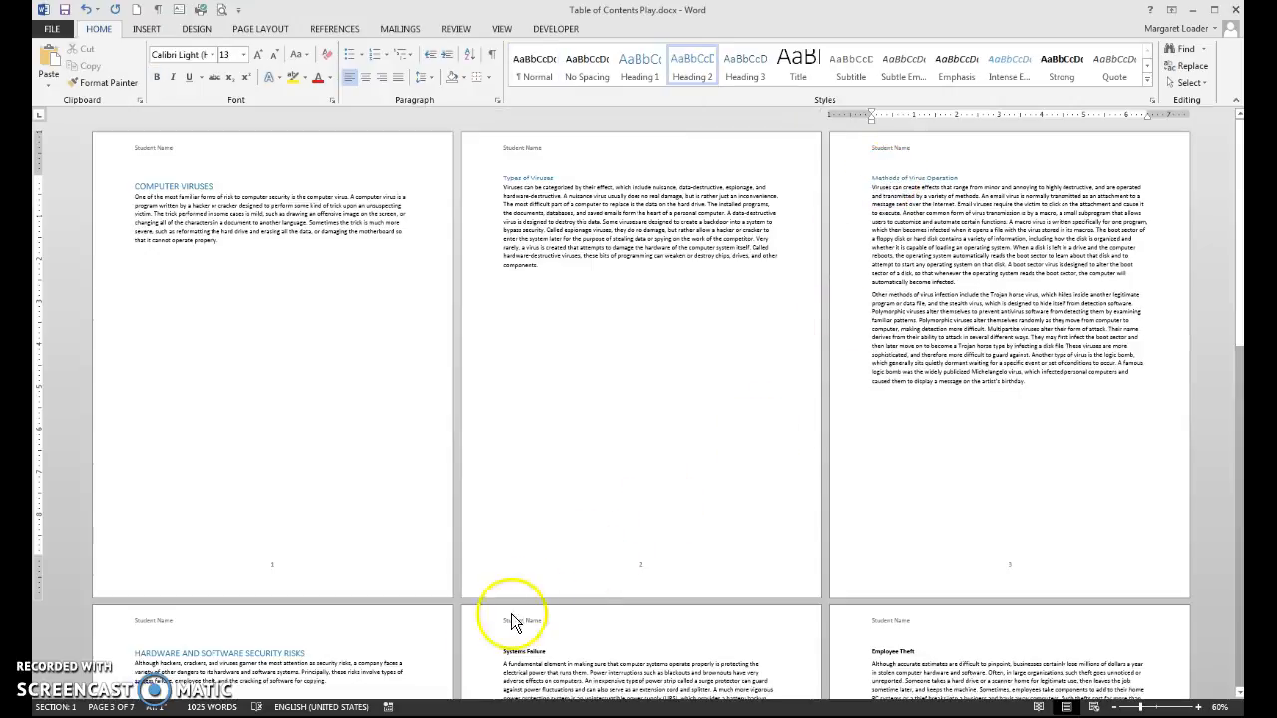
{"action": "key", "text": "F4"}
{"action": "left_click", "coordinate": [873, 654]}
{"action": "key", "text": "F4"}
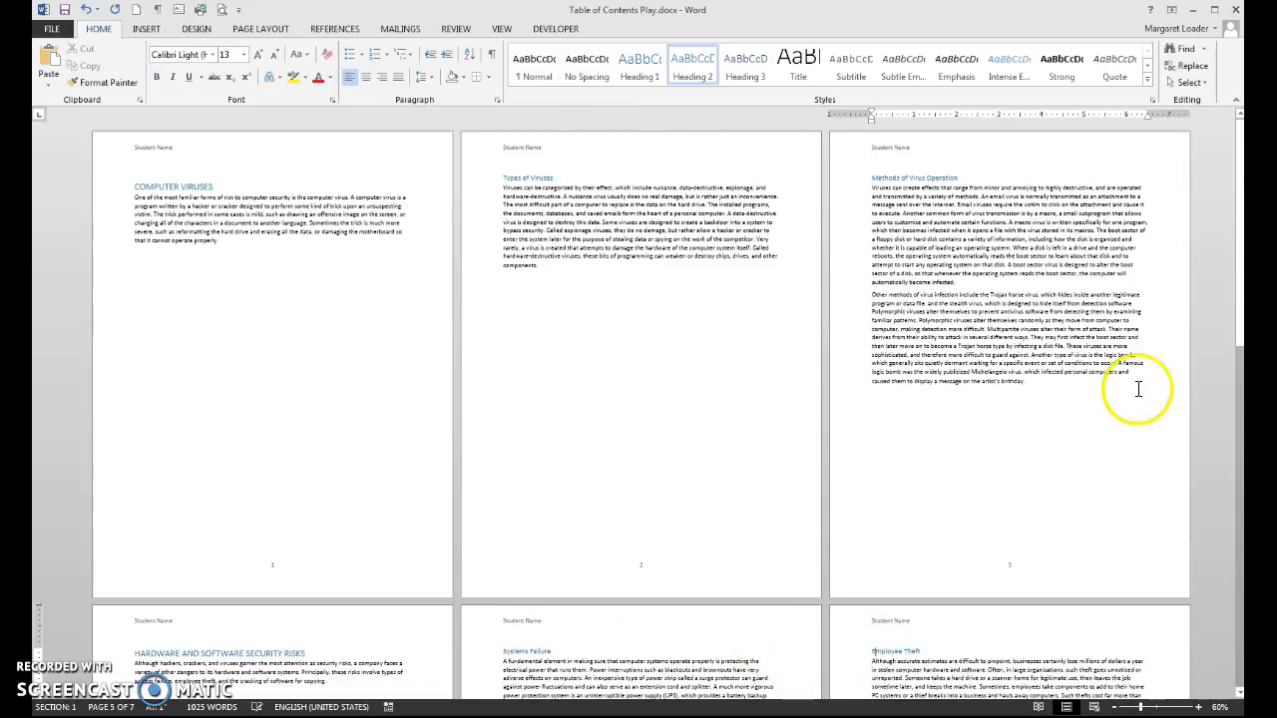
{"action": "left_click_drag", "start_coordinate": [1238, 334], "coordinate": [1223, 537]}
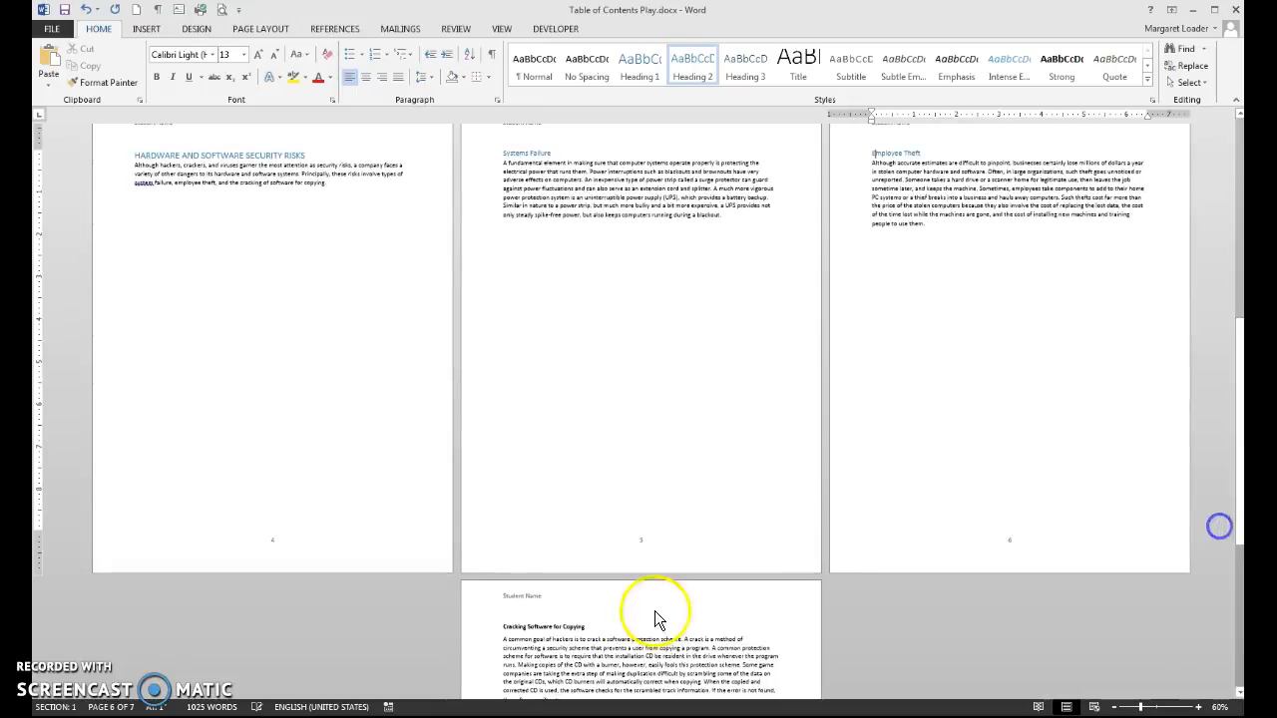
{"action": "left_click", "coordinate": [521, 622]}
{"action": "key", "text": "F4"}
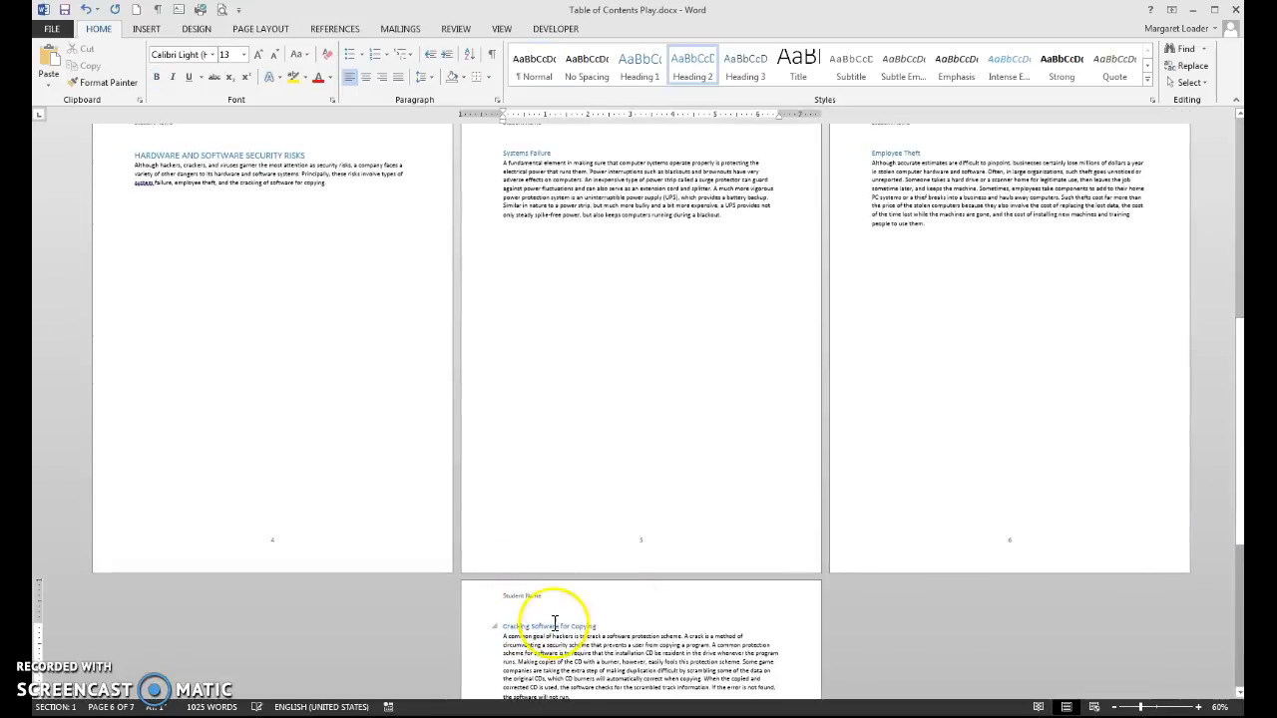
{"action": "left_click_drag", "start_coordinate": [1240, 536], "coordinate": [1241, 333]}
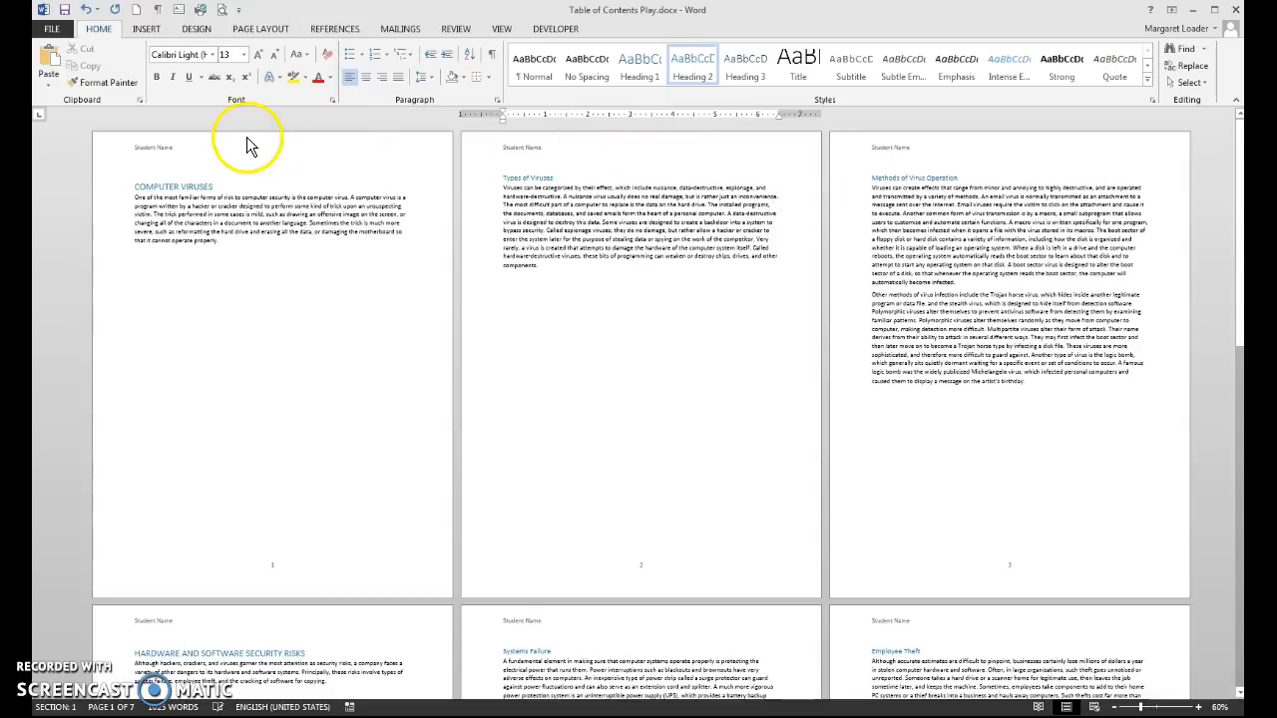
Step: Insert the Automatic Table 1 table of contents before COMPUTER VIRUSES
{"action": "left_click", "coordinate": [137, 186]}
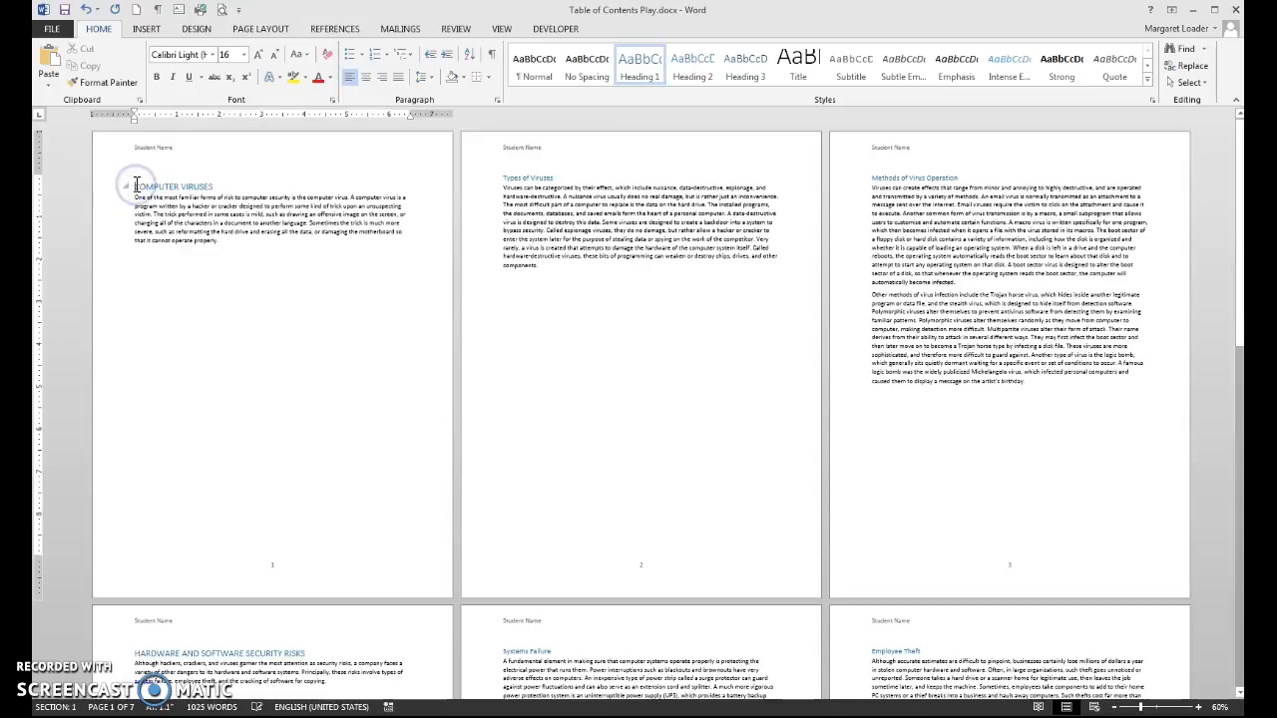
{"action": "left_click", "coordinate": [336, 30]}
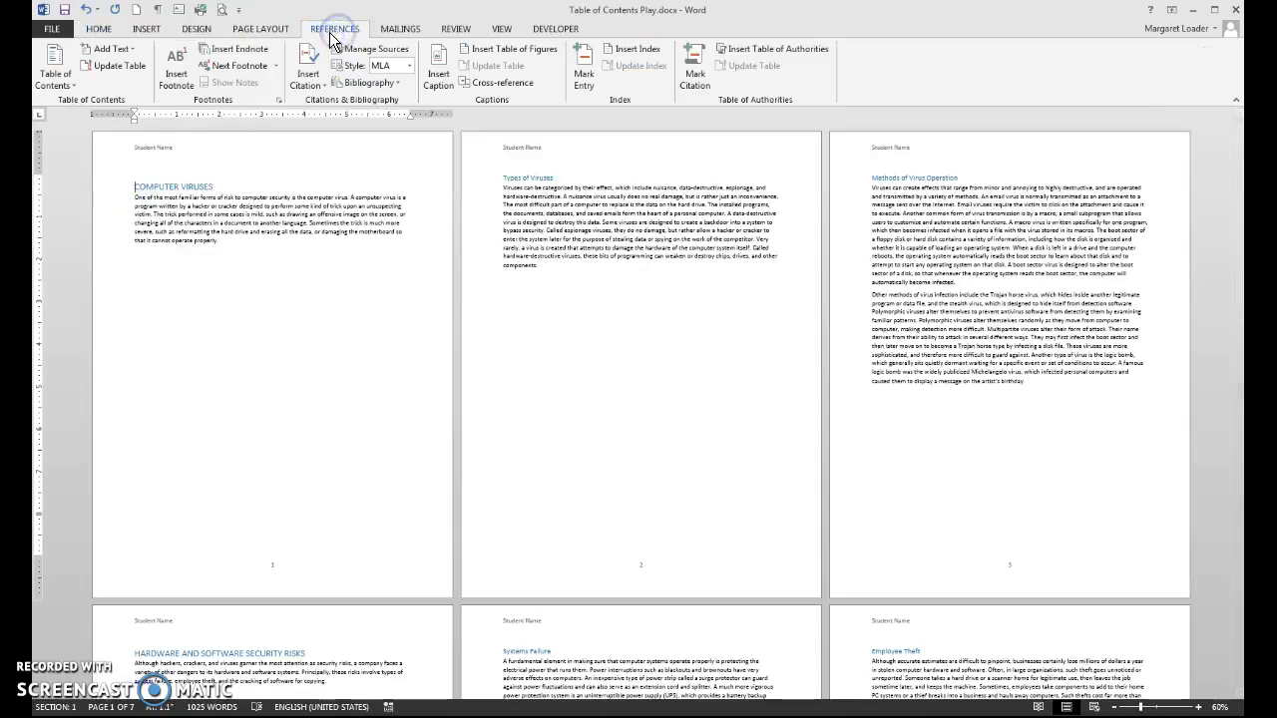
{"action": "left_click", "coordinate": [55, 80]}
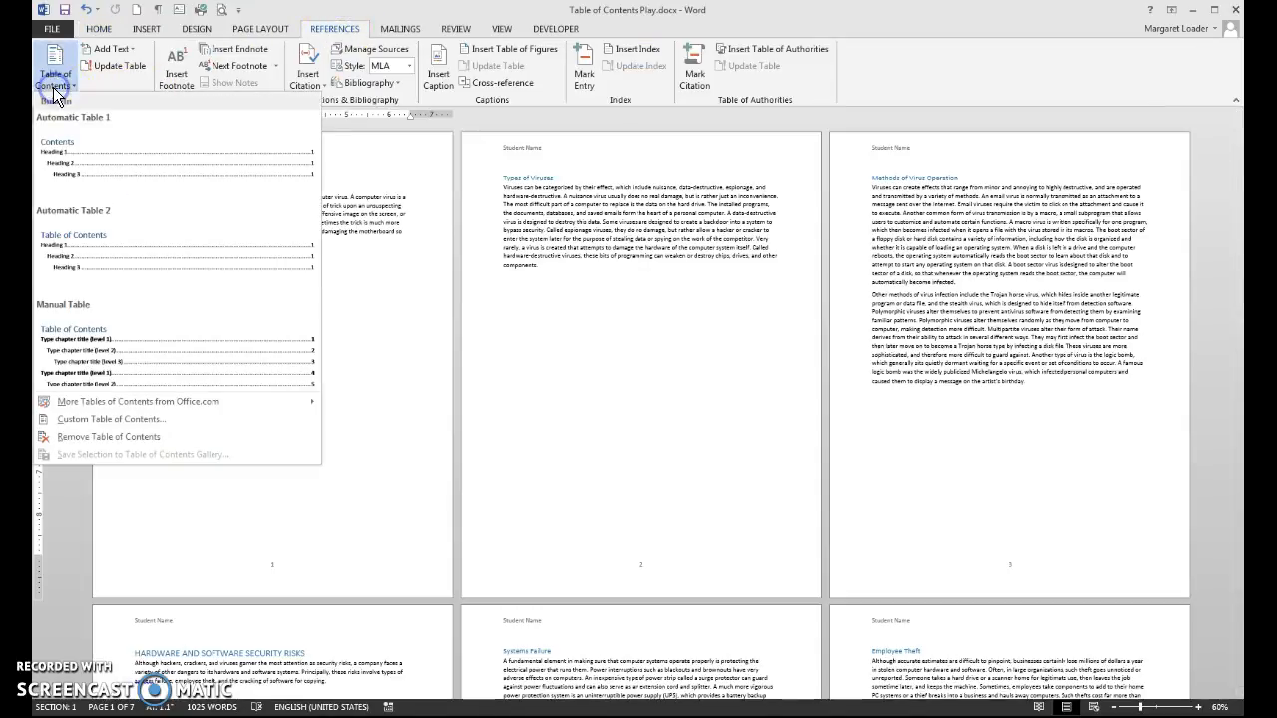
{"action": "left_click", "coordinate": [63, 152]}
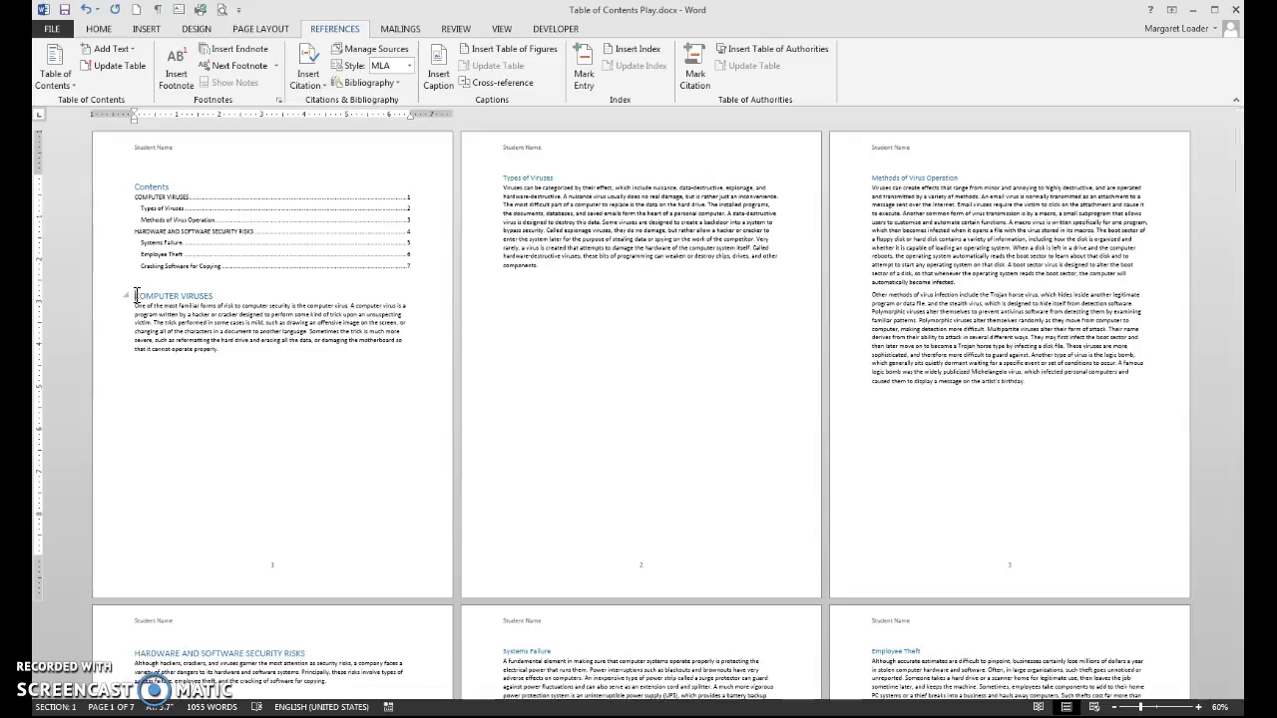
Step: Insert a Next Page section break before COMPUTER VIRUSES and verify it with formatting marks
{"action": "left_click", "coordinate": [268, 27]}
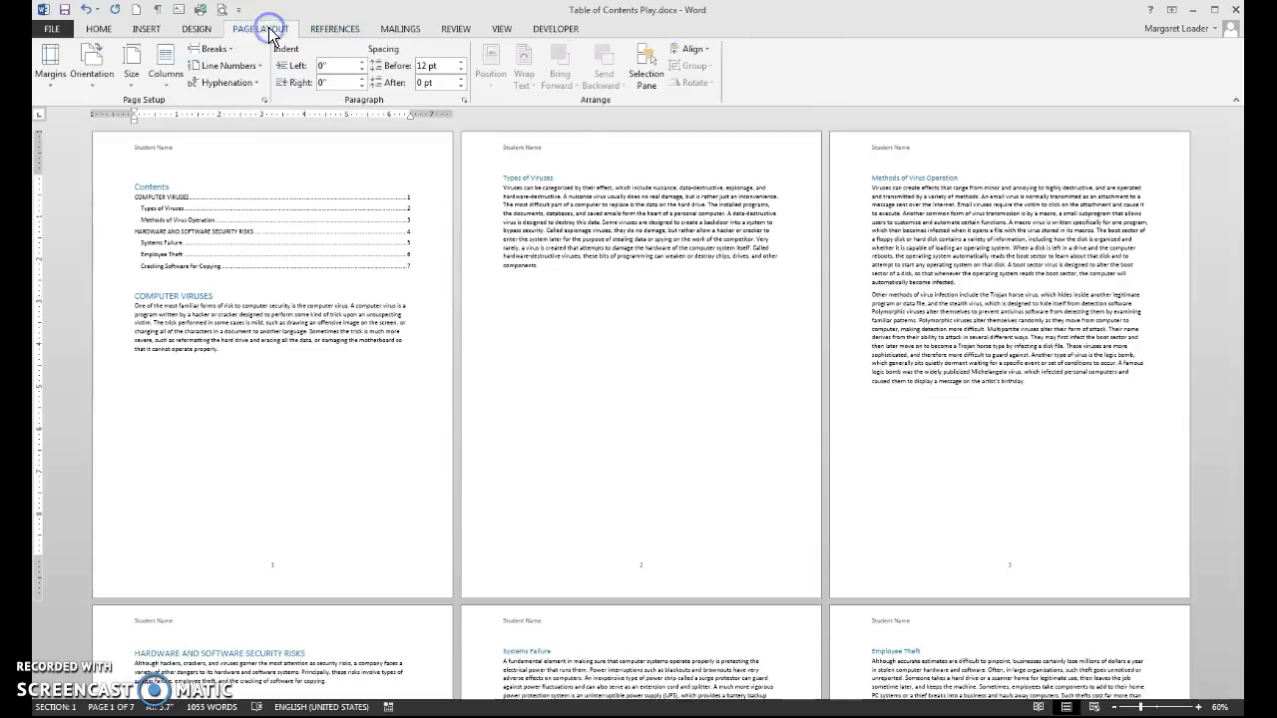
{"action": "left_click", "coordinate": [134, 295]}
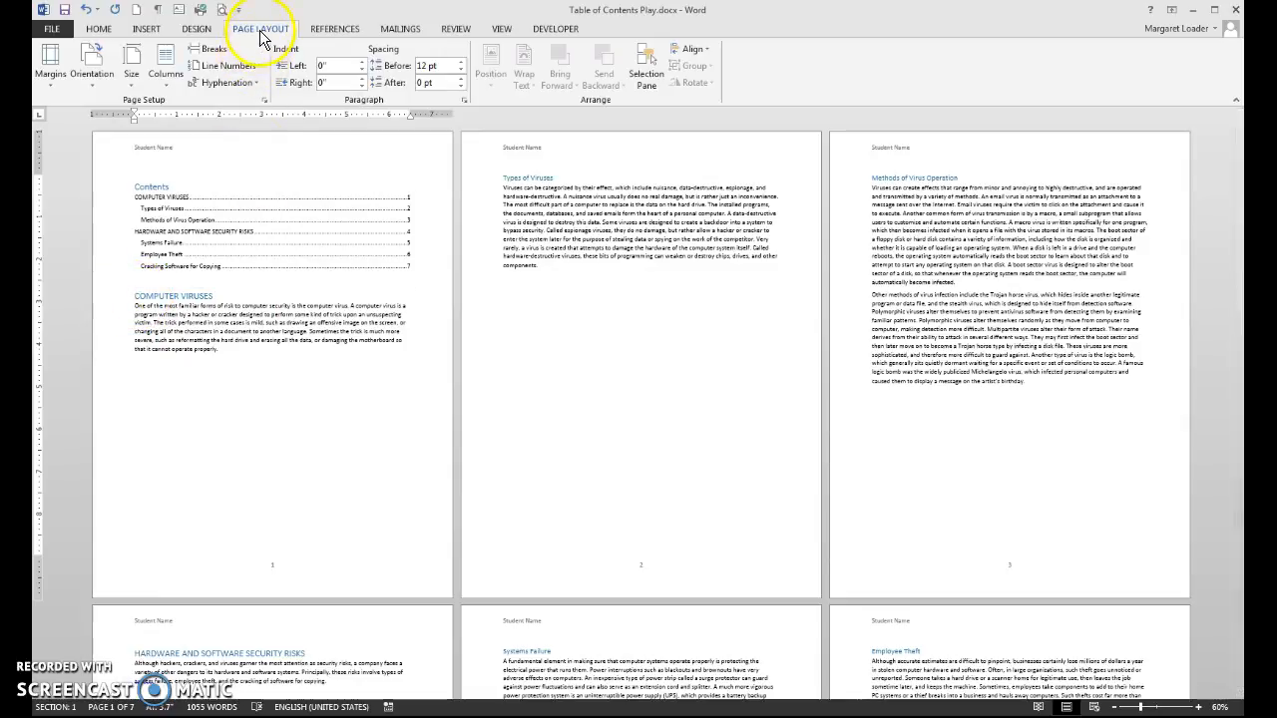
{"action": "left_click", "coordinate": [217, 50]}
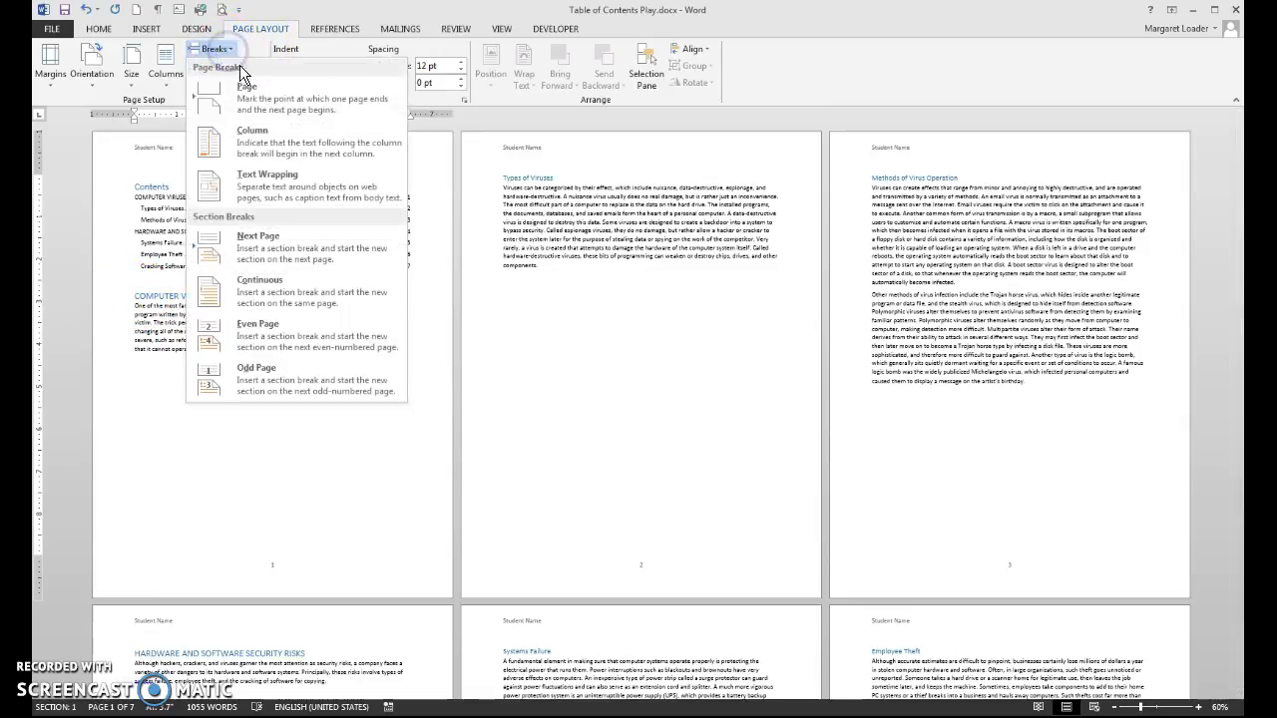
{"action": "left_click", "coordinate": [258, 250]}
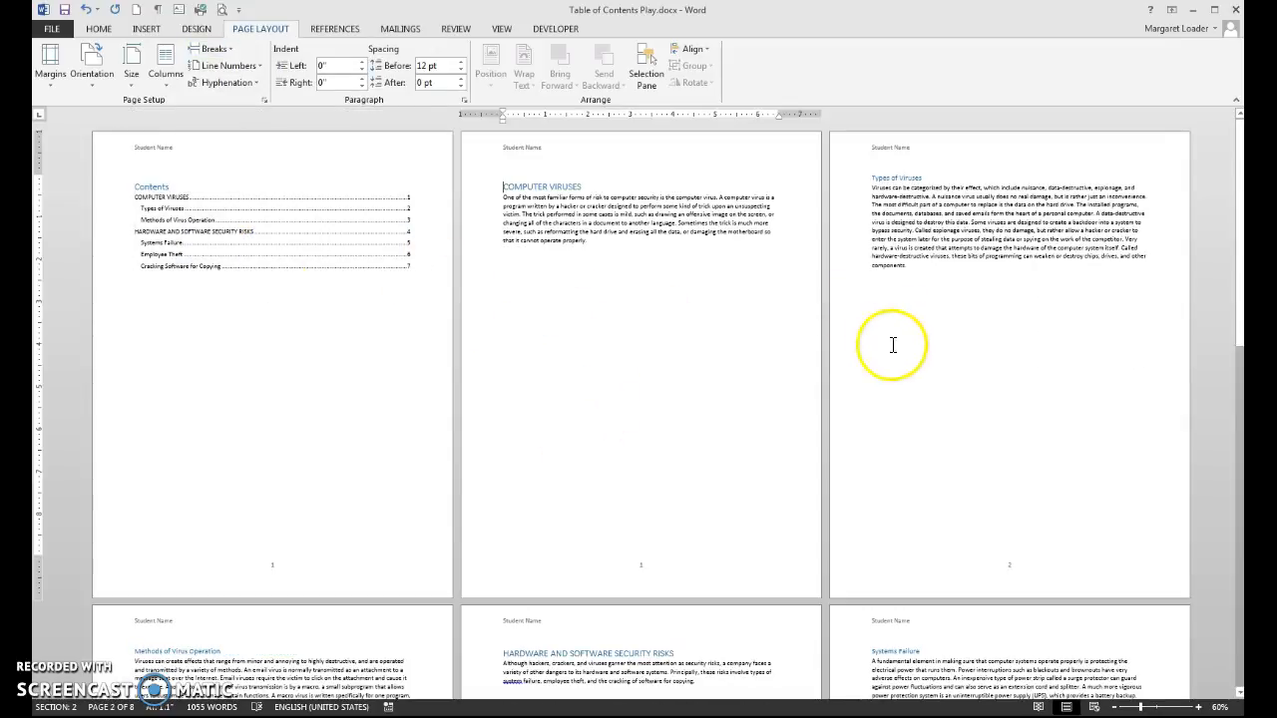
{"action": "left_click", "coordinate": [157, 10]}
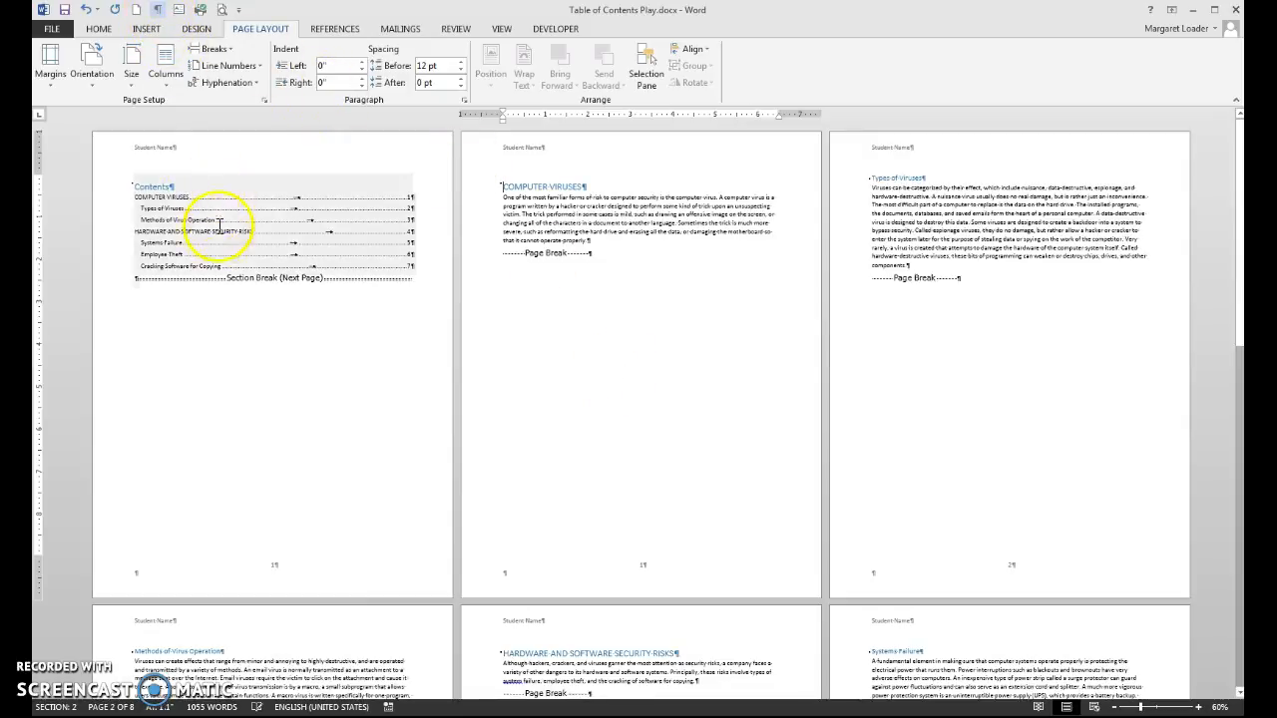
{"action": "left_click", "coordinate": [158, 11]}
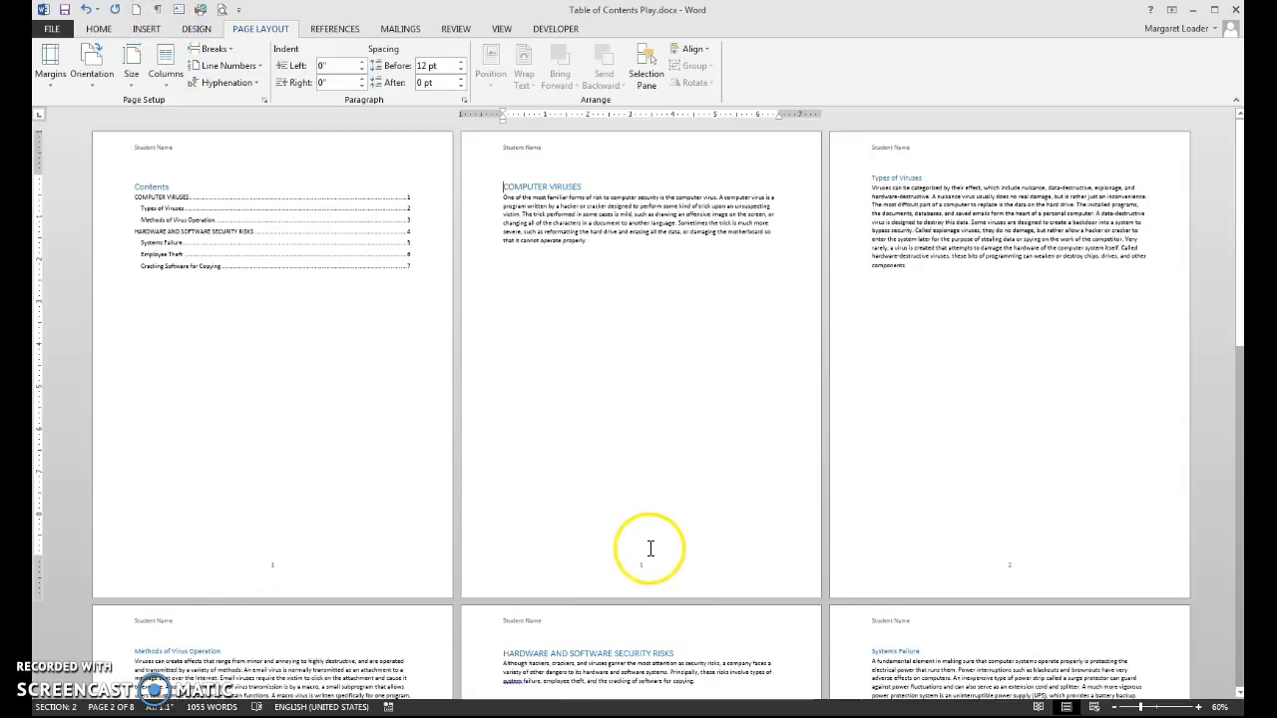
Step: Insert the Grid cover page at the start of the document
{"action": "left_click", "coordinate": [128, 187]}
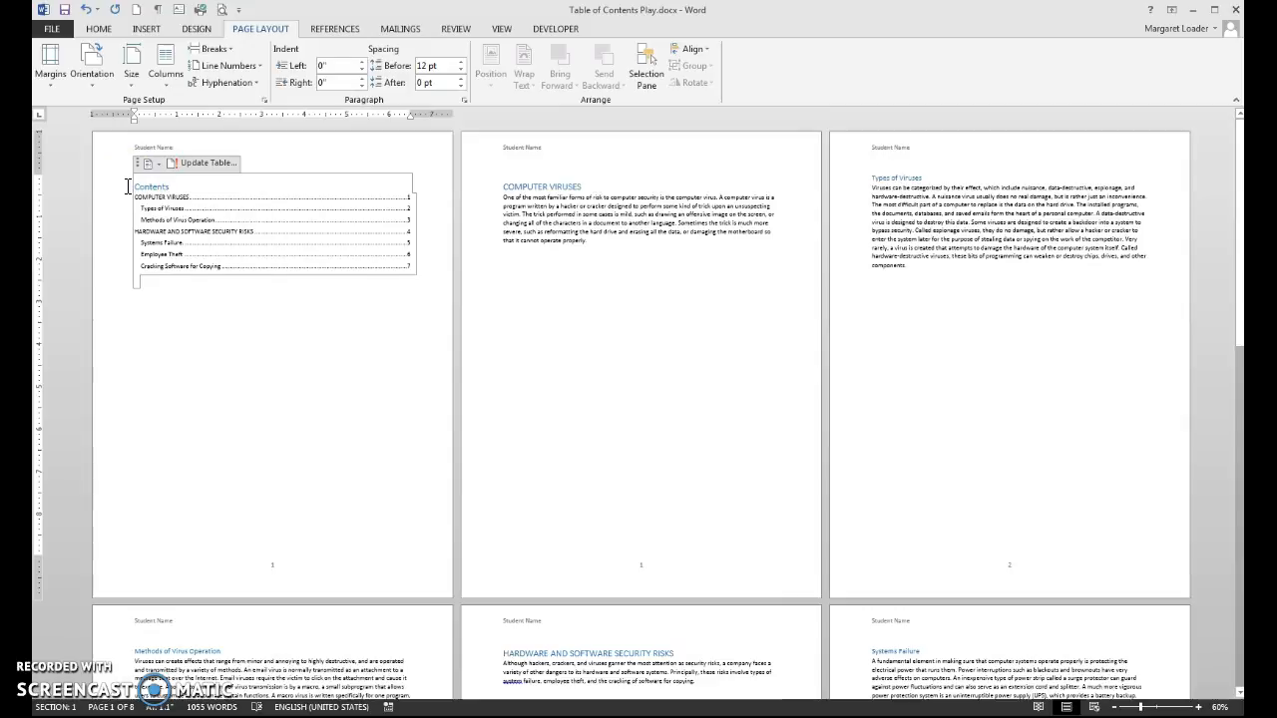
{"action": "key", "text": "Left"}
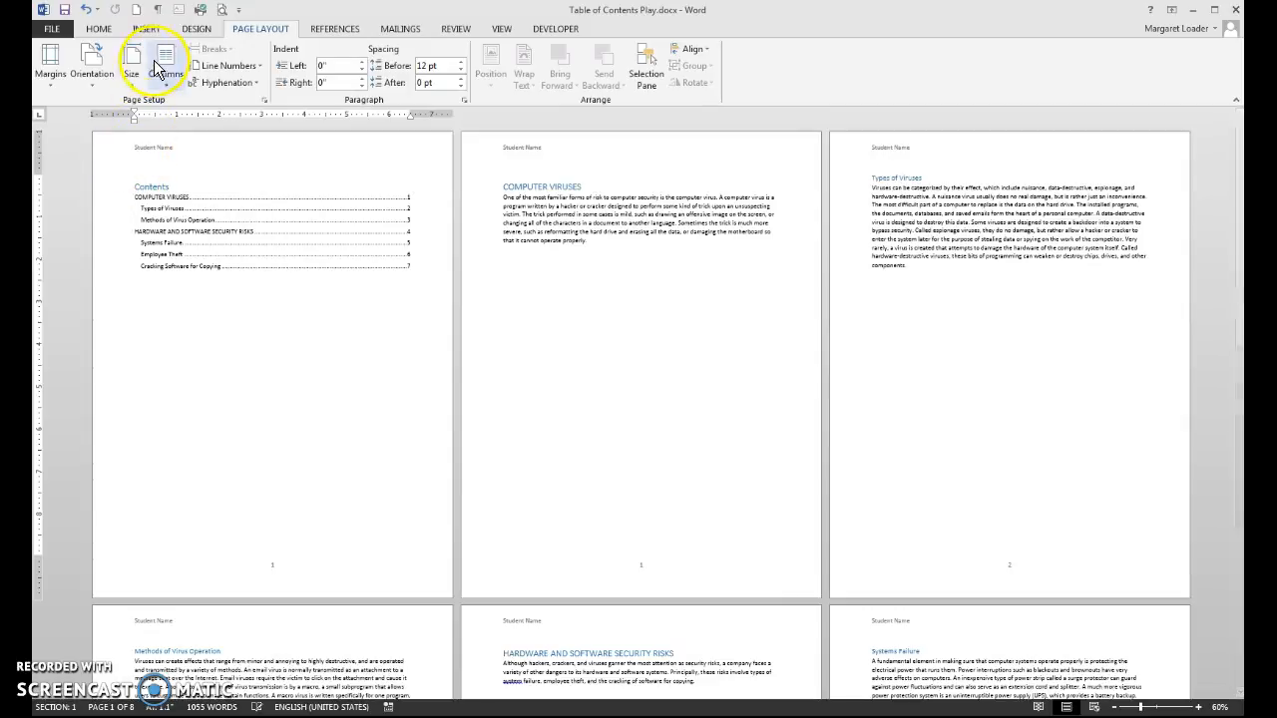
{"action": "left_click", "coordinate": [147, 30]}
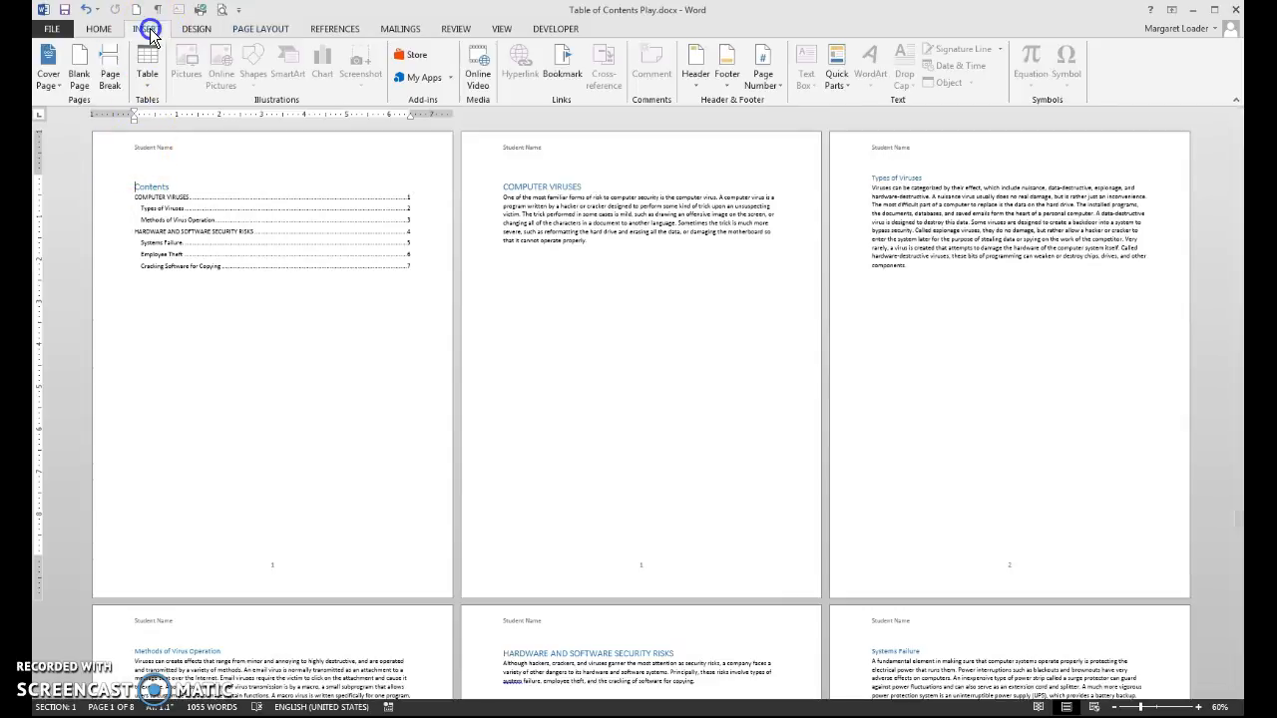
{"action": "left_click", "coordinate": [46, 64]}
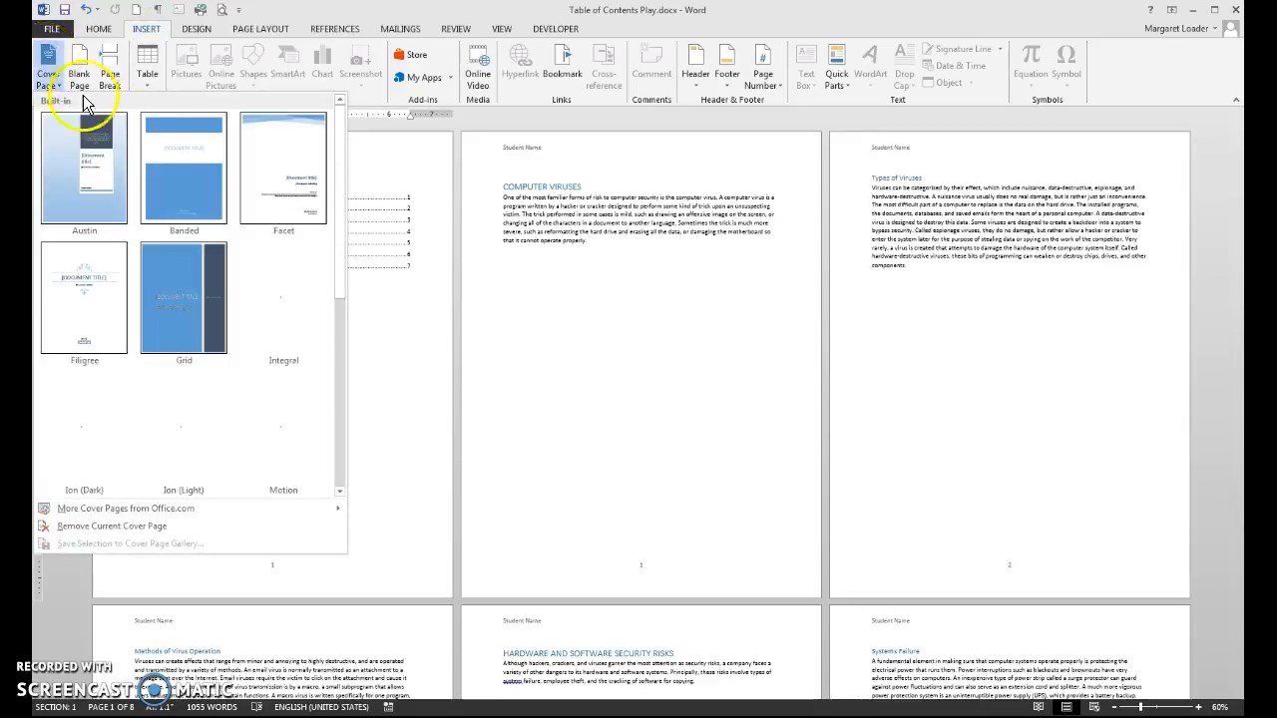
{"action": "left_click", "coordinate": [186, 269]}
Step: Title the cover COMPUTER VIRUSES and delete its subtitle and abstract placeholders
{"action": "left_click", "coordinate": [201, 359]}
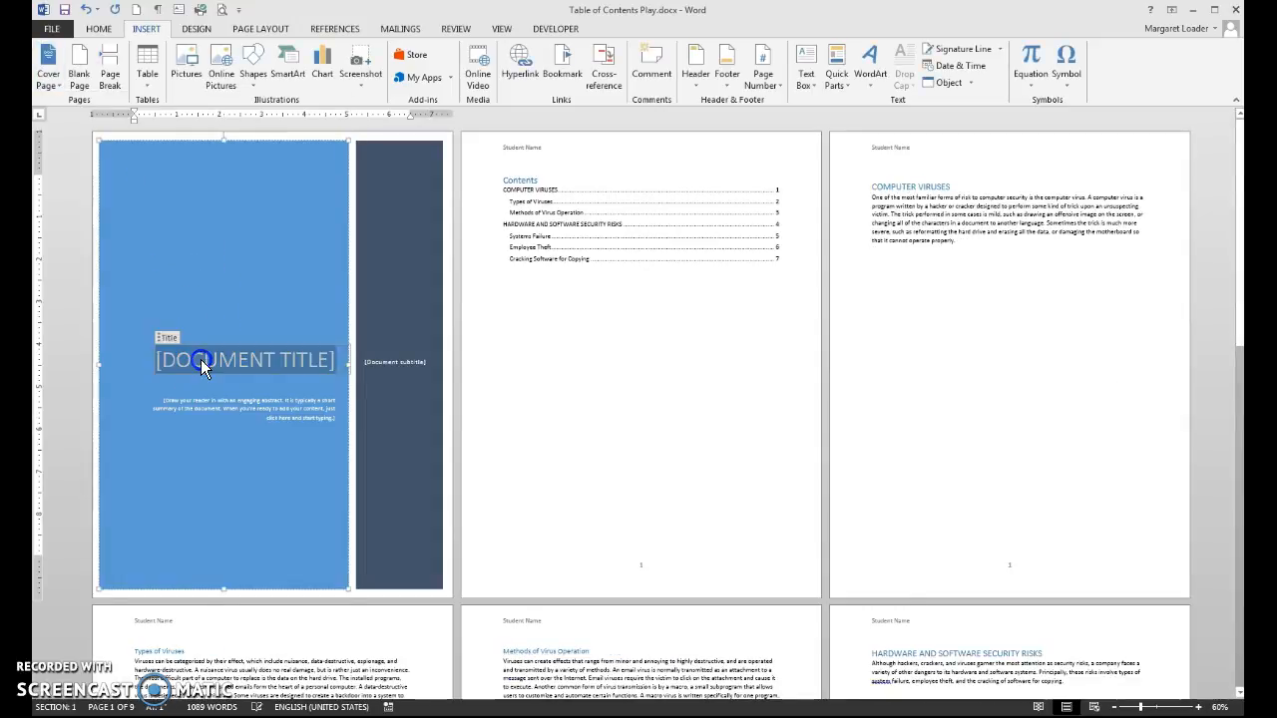
{"action": "type", "text": "COMPUTE"}
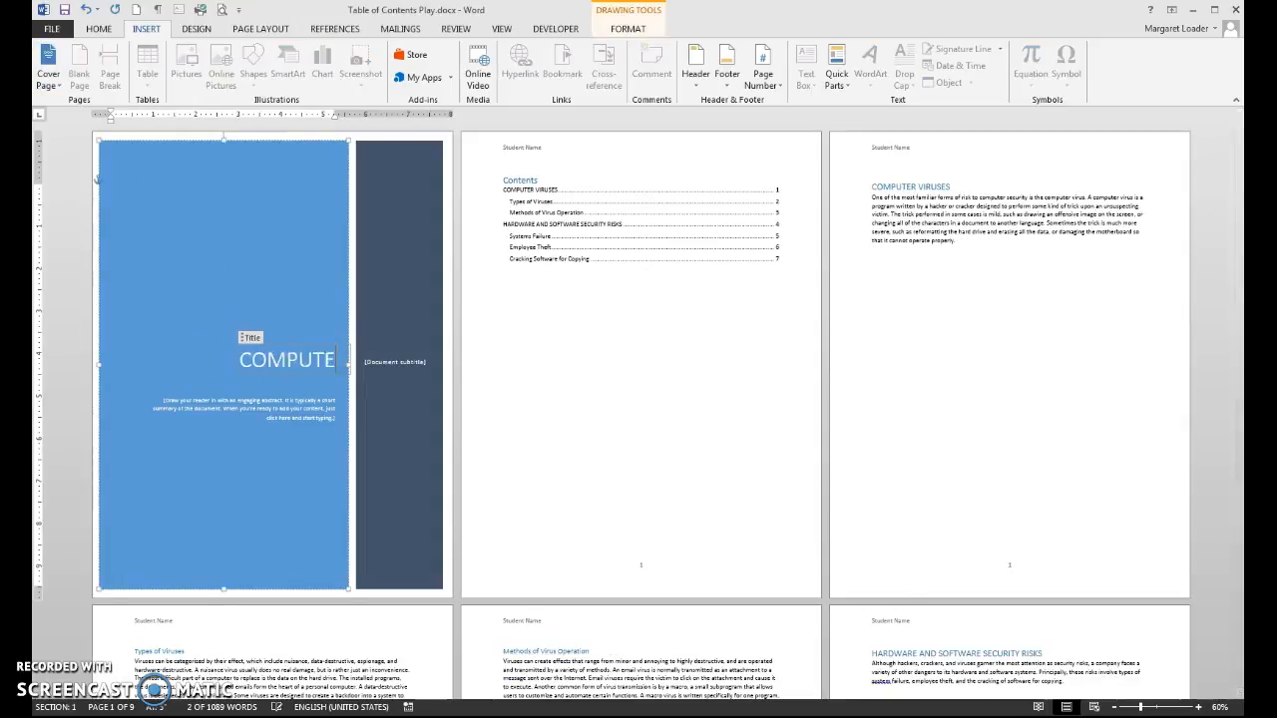
{"action": "type", "text": "R VIRUSES"}
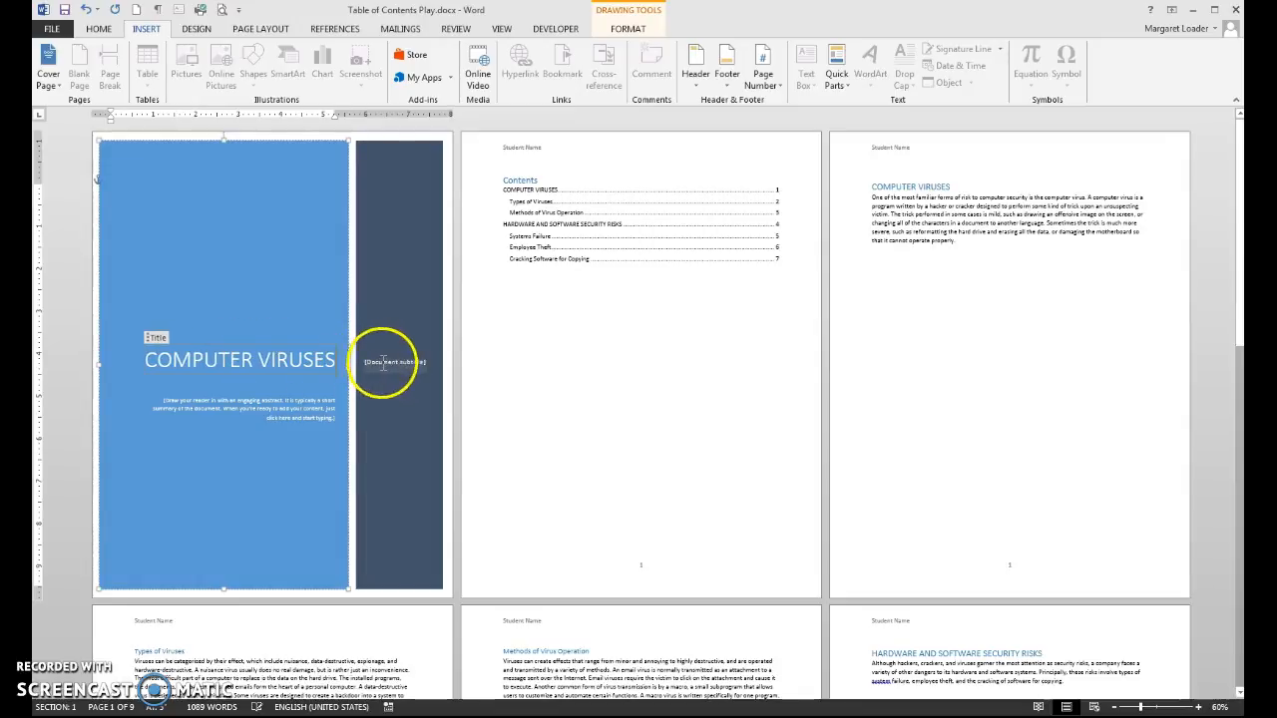
{"action": "left_click", "coordinate": [369, 357]}
{"action": "left_click", "coordinate": [368, 351]}
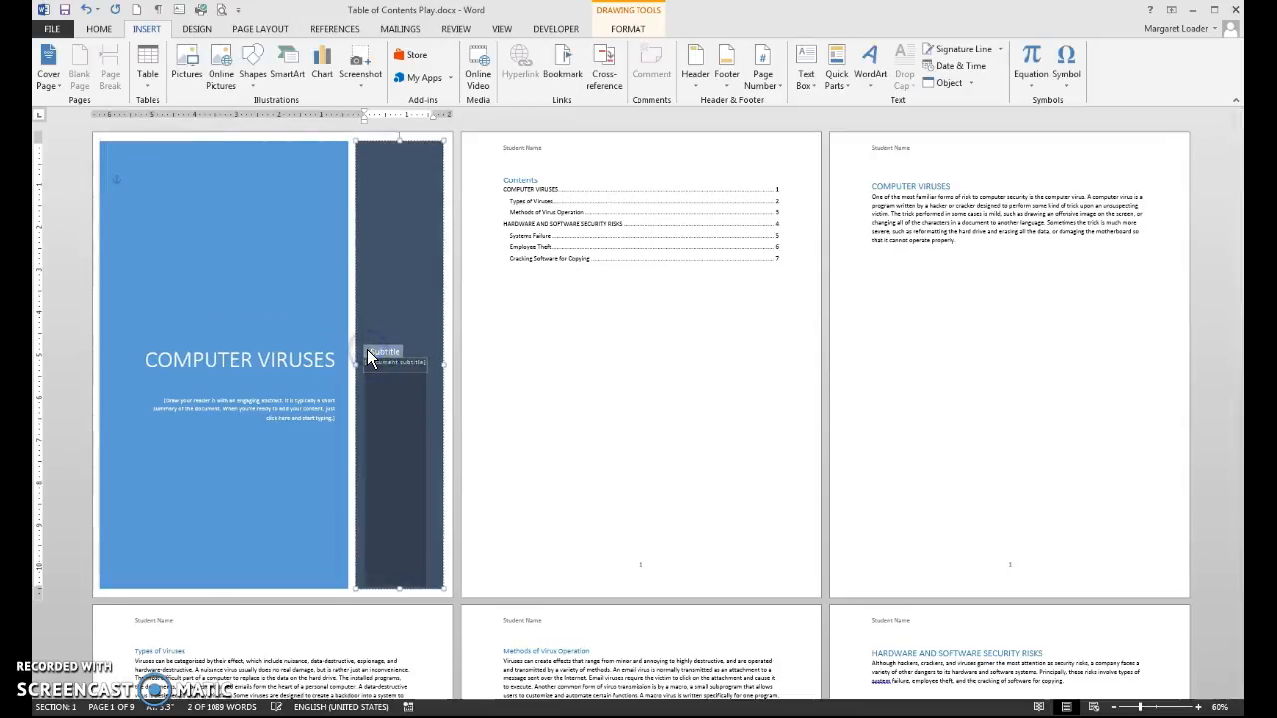
{"action": "key", "text": "Delete"}
{"action": "left_click", "coordinate": [262, 419]}
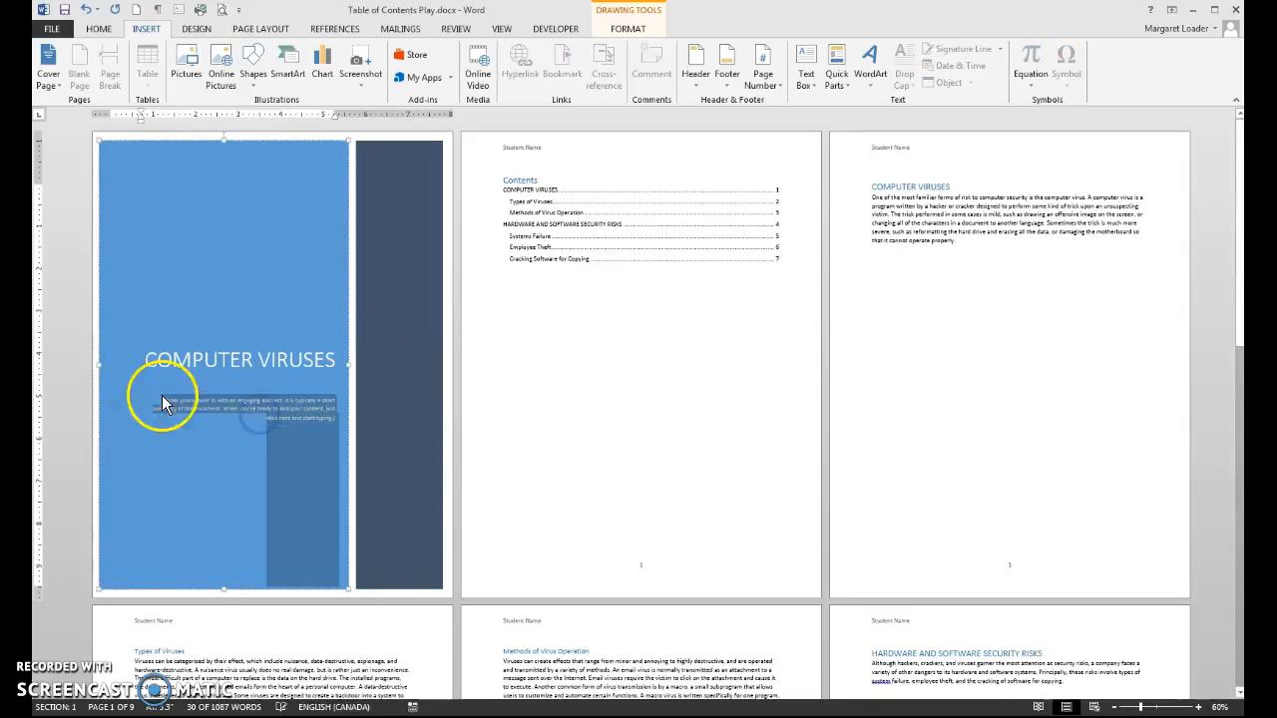
{"action": "left_click", "coordinate": [171, 399]}
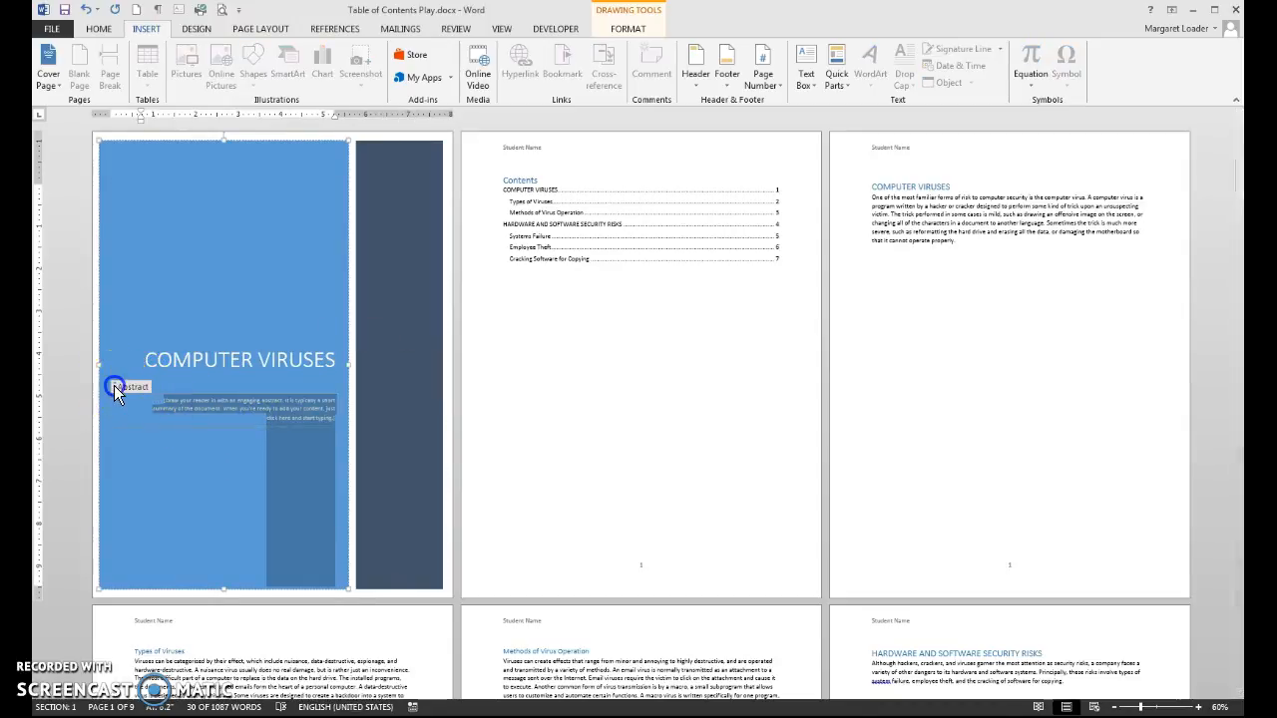
{"action": "key", "text": "Delete"}
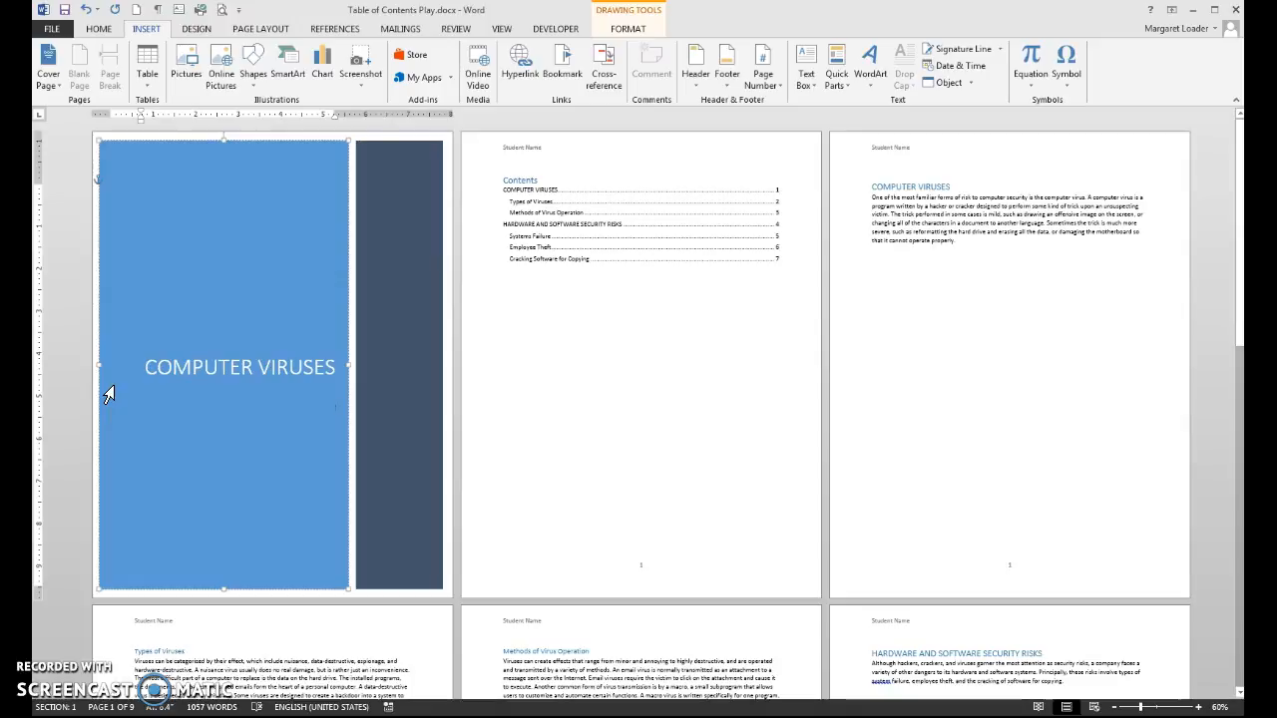
Step: Deselect the cover and scroll down to the Employee Theft page
{"action": "left_click", "coordinate": [612, 347]}
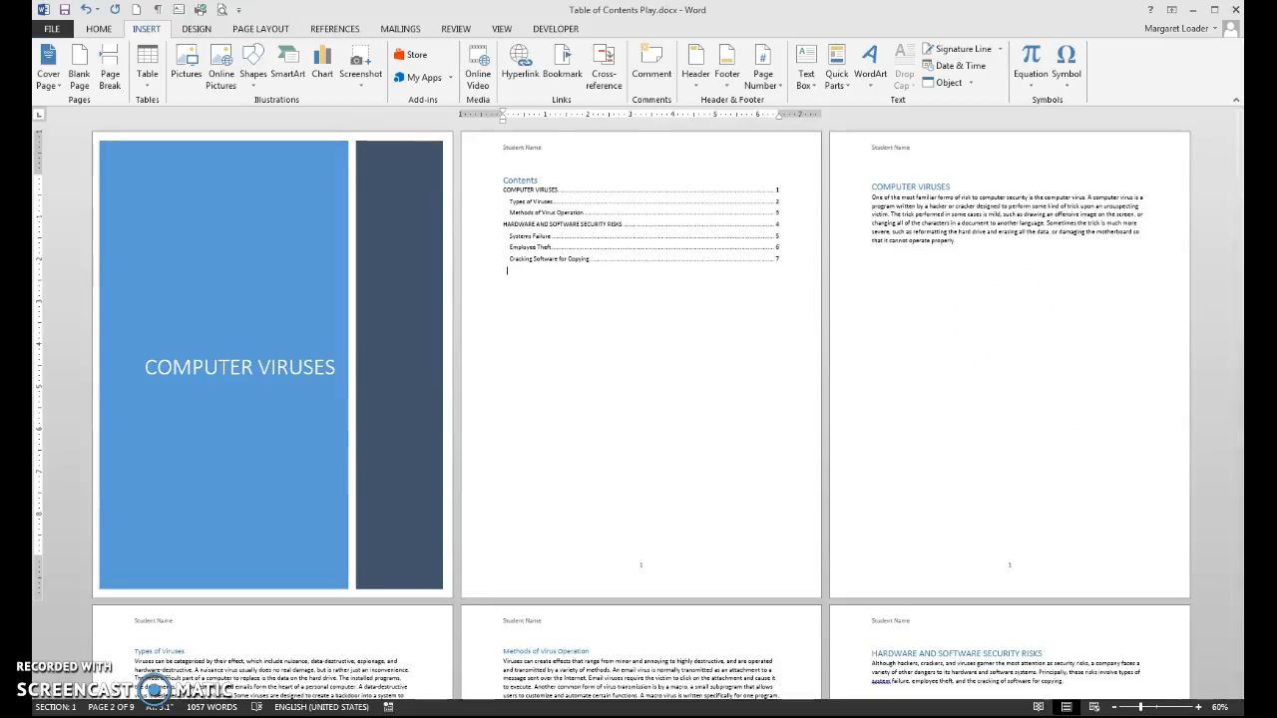
{"action": "left_click_drag", "start_coordinate": [1240, 345], "coordinate": [1240, 310]}
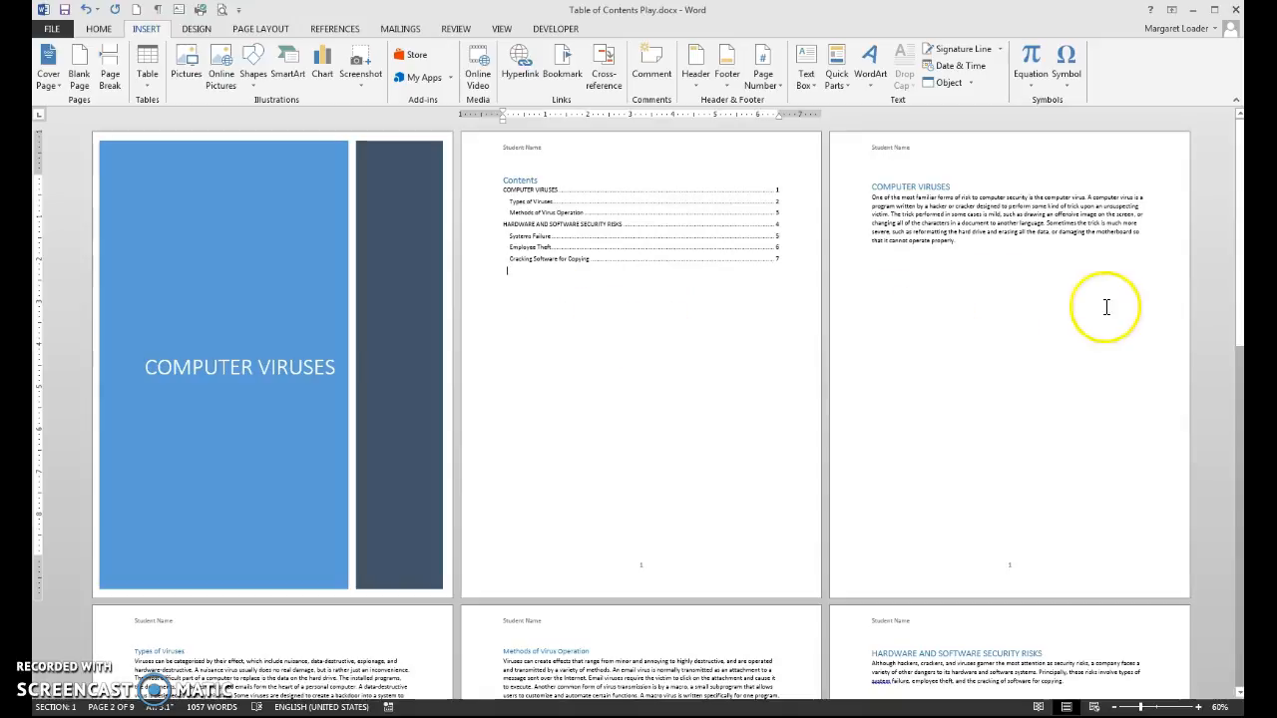
{"action": "left_click_drag", "start_coordinate": [1237, 292], "coordinate": [1231, 526]}
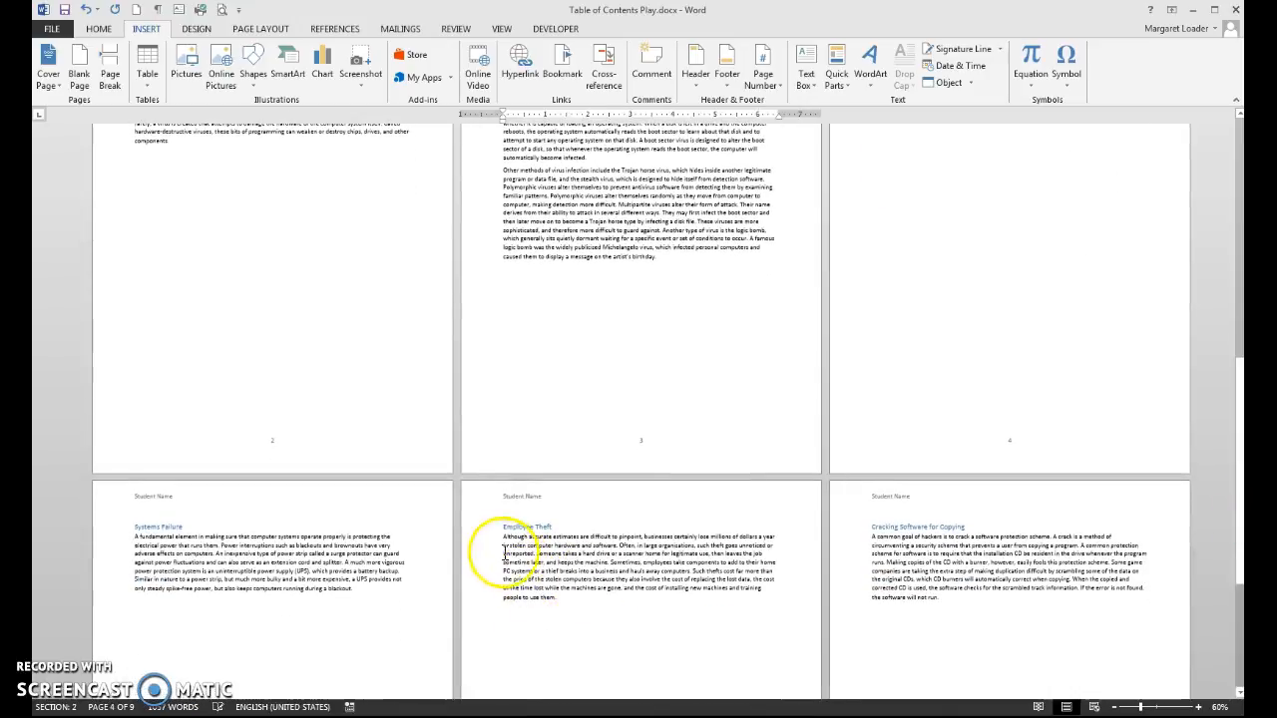
Step: Select and delete the Employee Theft heading with its paragraph, then scroll back up
{"action": "left_click", "coordinate": [475, 531]}
{"action": "left_click_drag", "start_coordinate": [475, 532], "coordinate": [485, 626]}
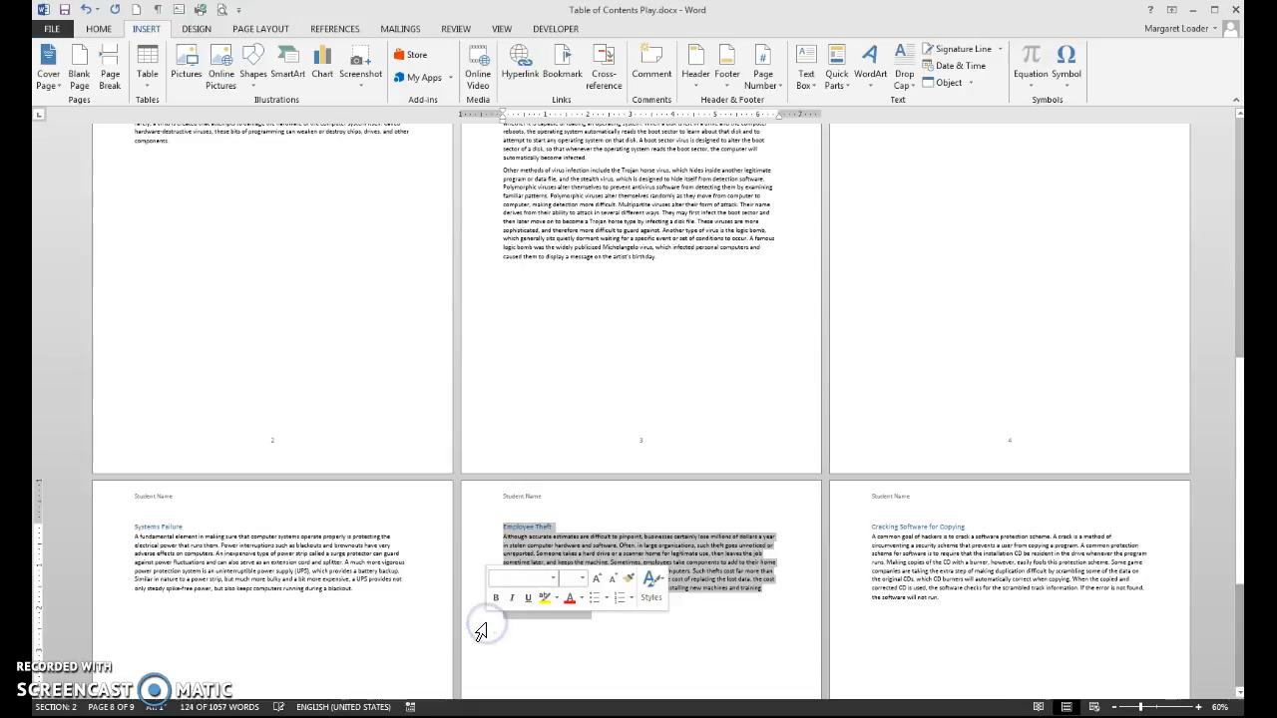
{"action": "key", "text": "Delete"}
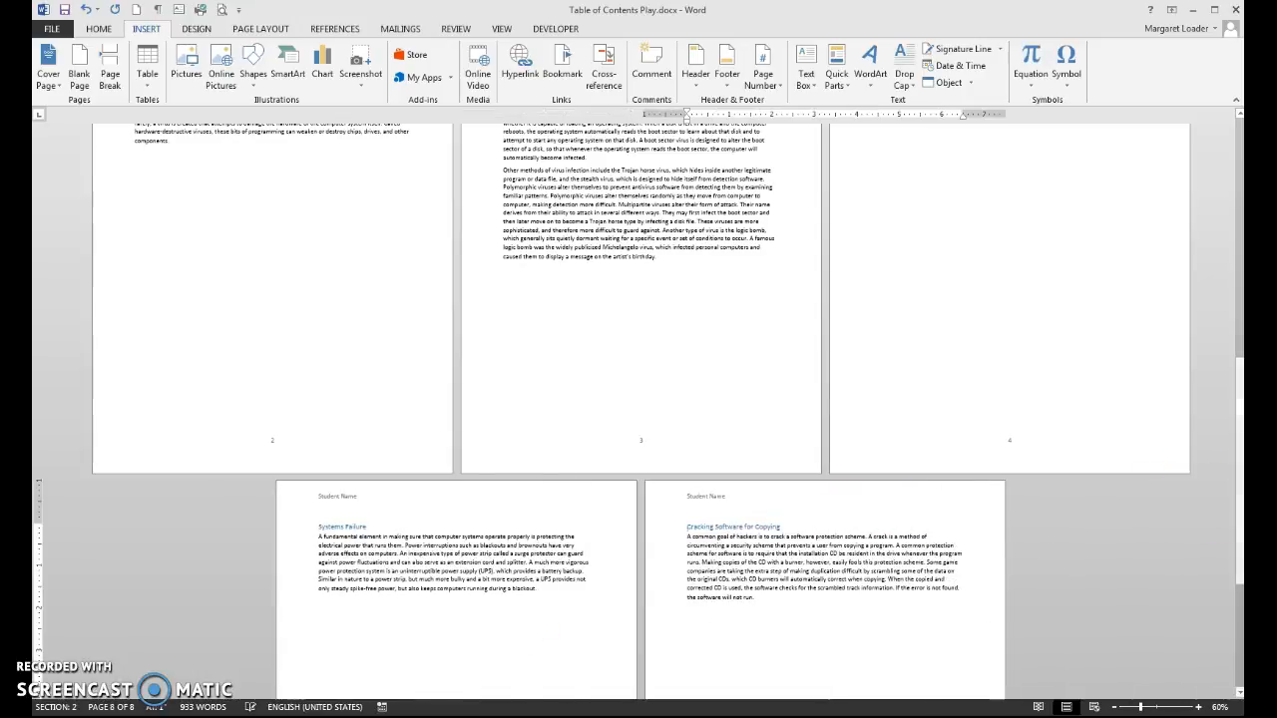
{"action": "left_click_drag", "start_coordinate": [1237, 489], "coordinate": [1237, 191]}
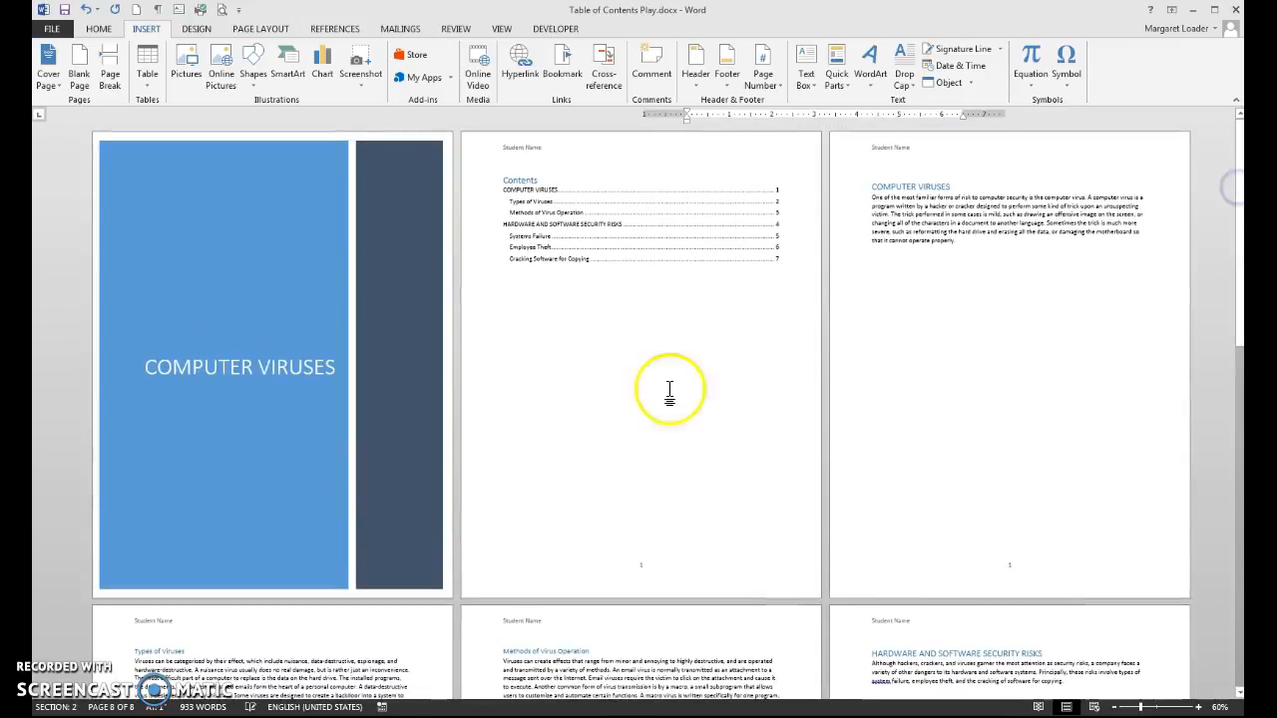
Step: Update the entire table of contents so Employee Theft drops out and page numbers refresh
{"action": "left_click", "coordinate": [526, 262]}
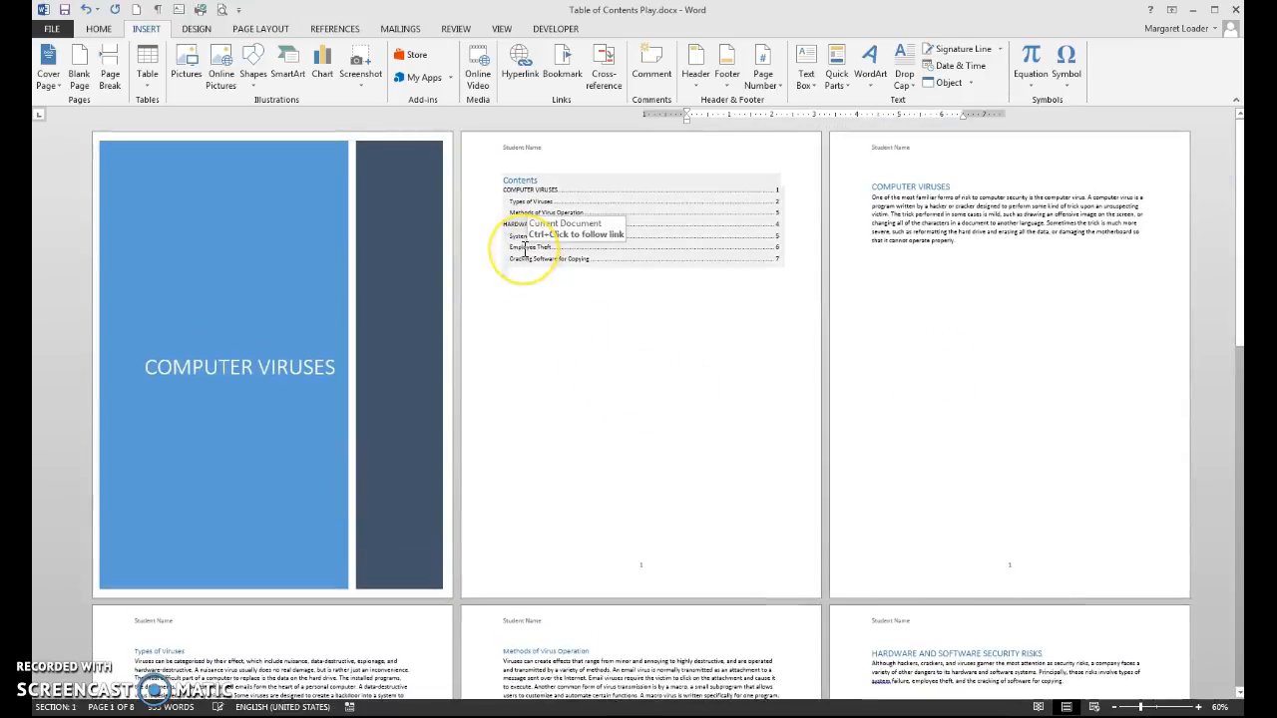
{"action": "left_click", "coordinate": [522, 285]}
{"action": "left_click", "coordinate": [517, 243]}
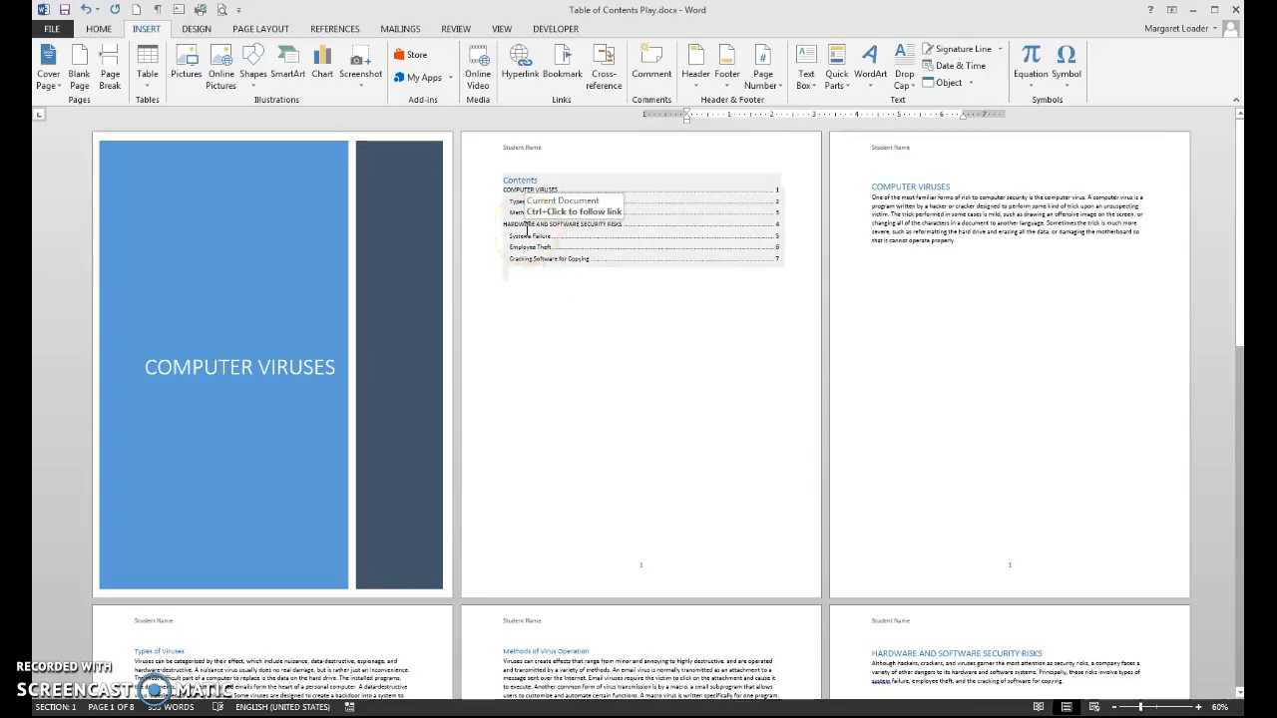
{"action": "left_click", "coordinate": [527, 230]}
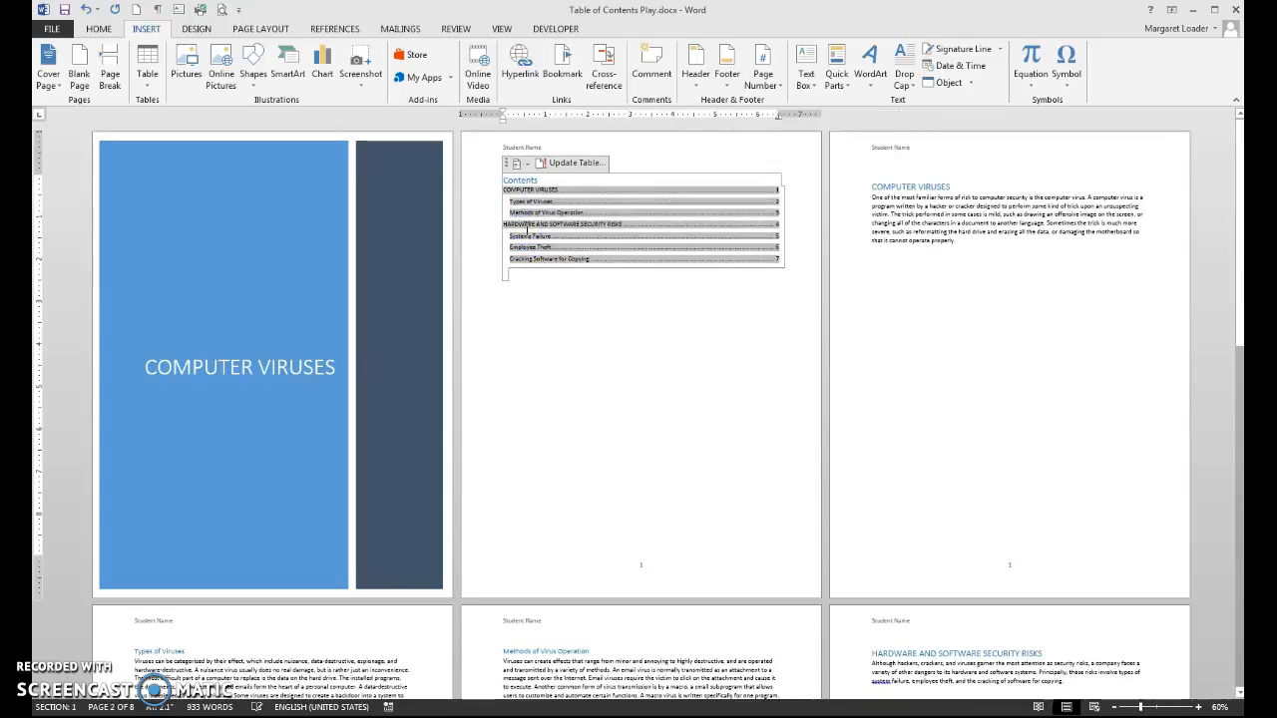
{"action": "left_click", "coordinate": [564, 162]}
{"action": "left_click", "coordinate": [606, 310]}
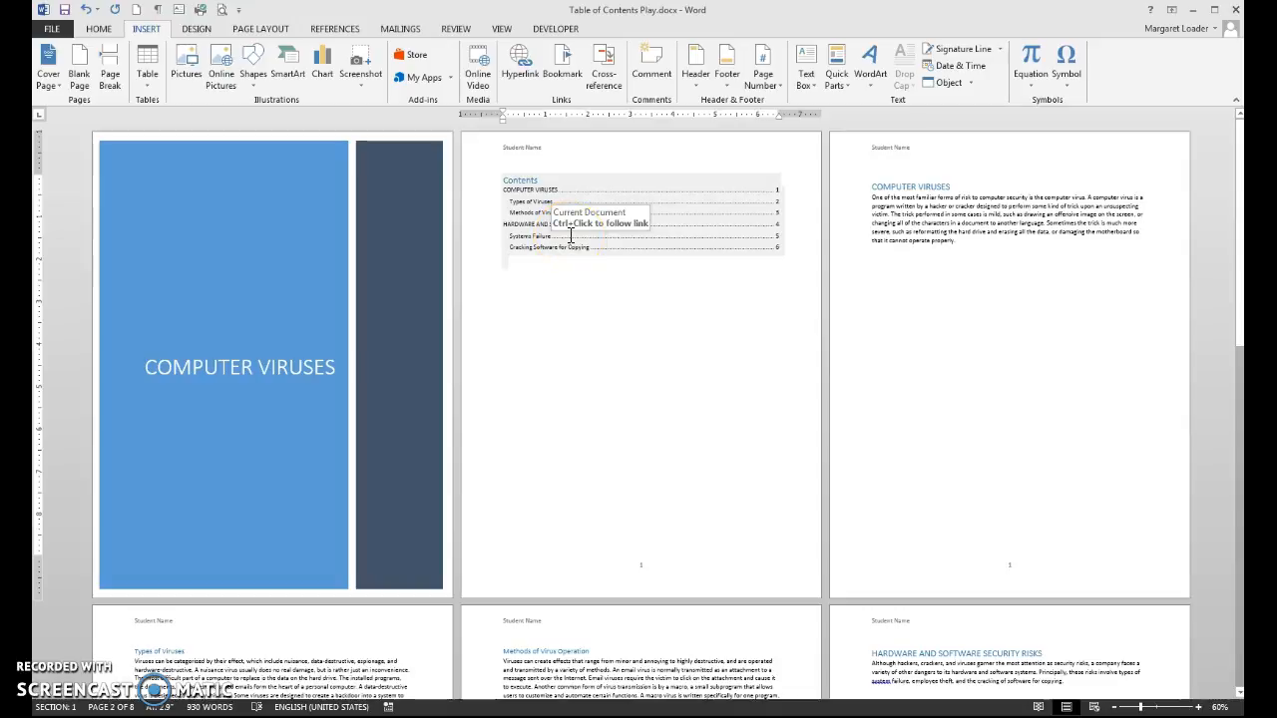
{"action": "left_click", "coordinate": [587, 308]}
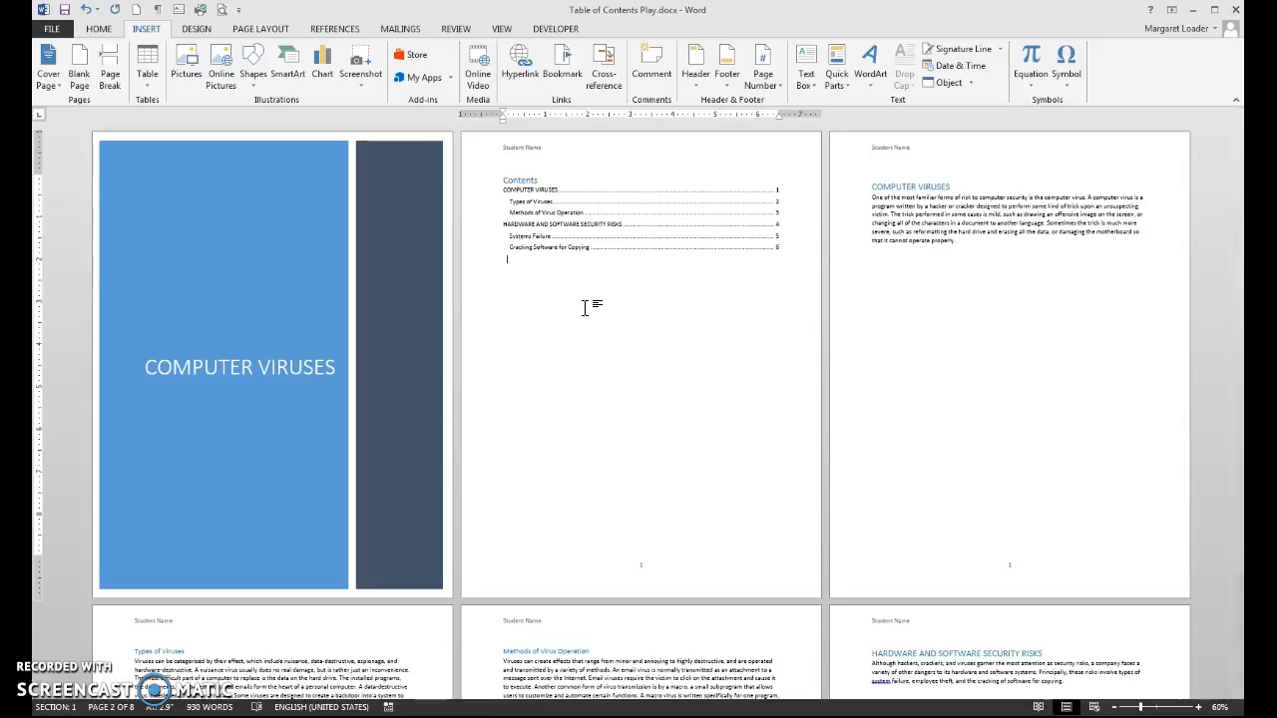
{"action": "left_click", "coordinate": [641, 577]}
Step: Set the footer page number format to lowercase roman numerals i, ii, iii
{"action": "double_click", "coordinate": [642, 578]}
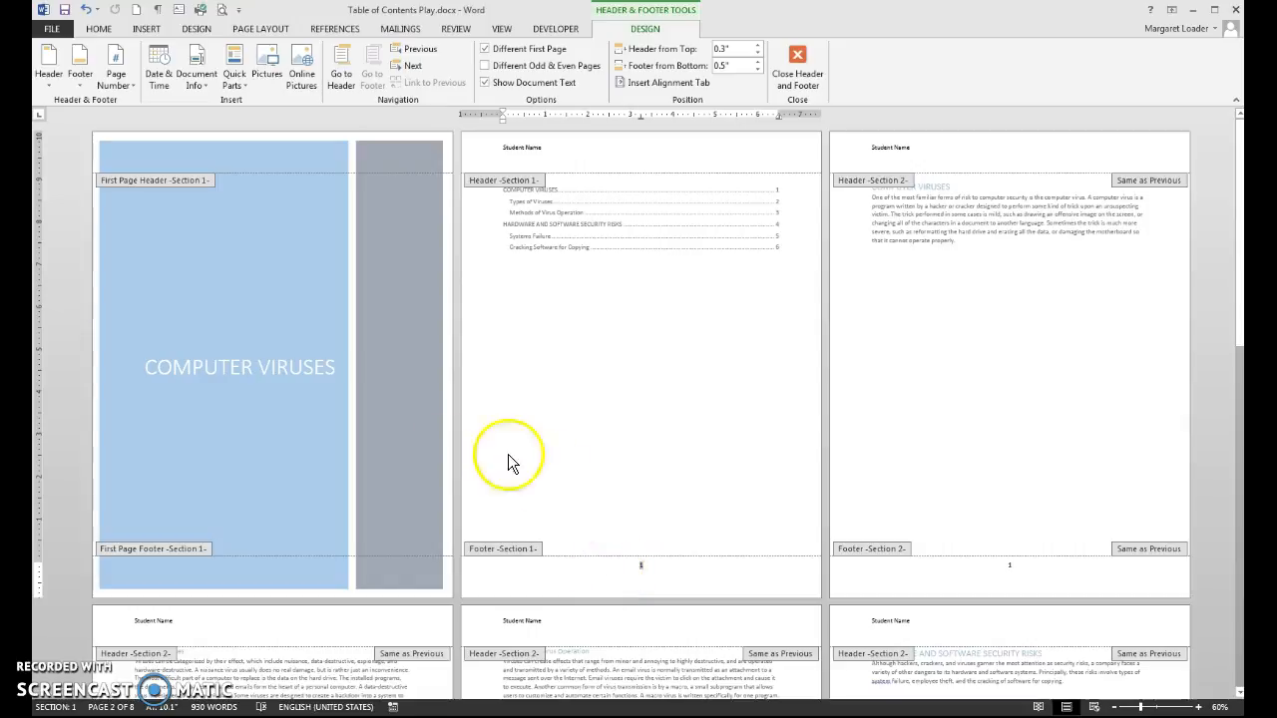
{"action": "left_click", "coordinate": [118, 77]}
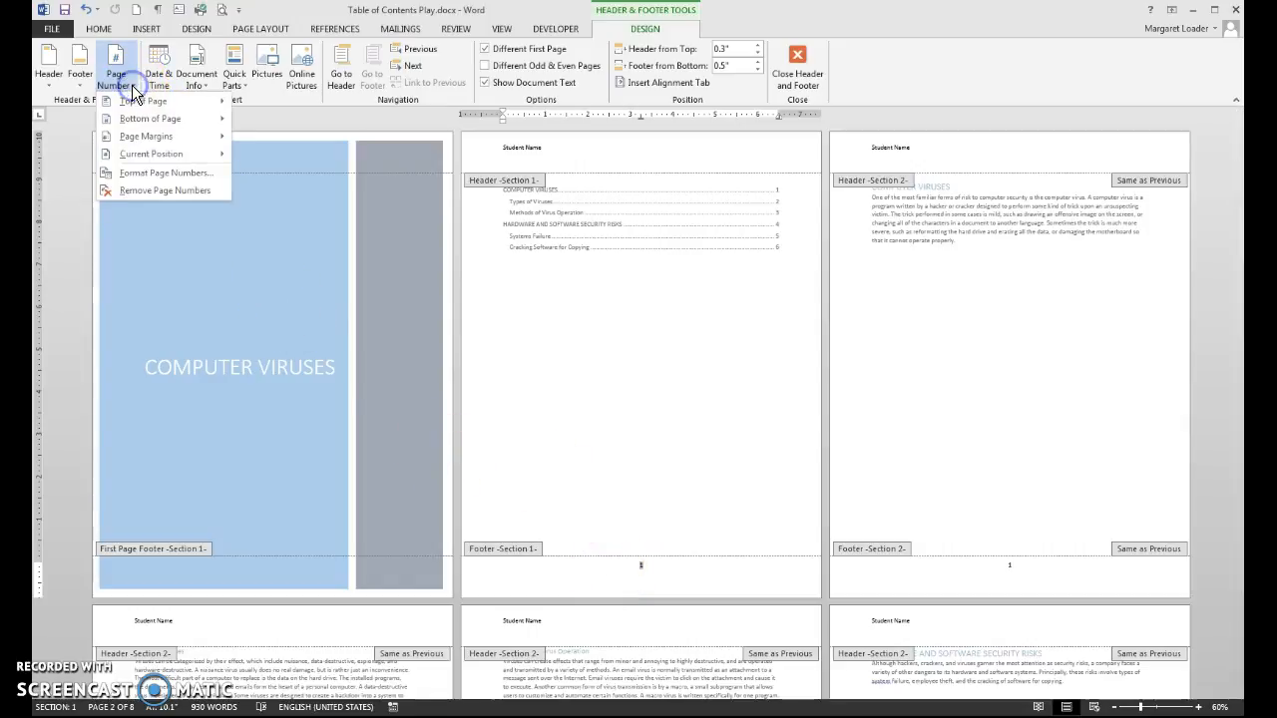
{"action": "left_click", "coordinate": [149, 173]}
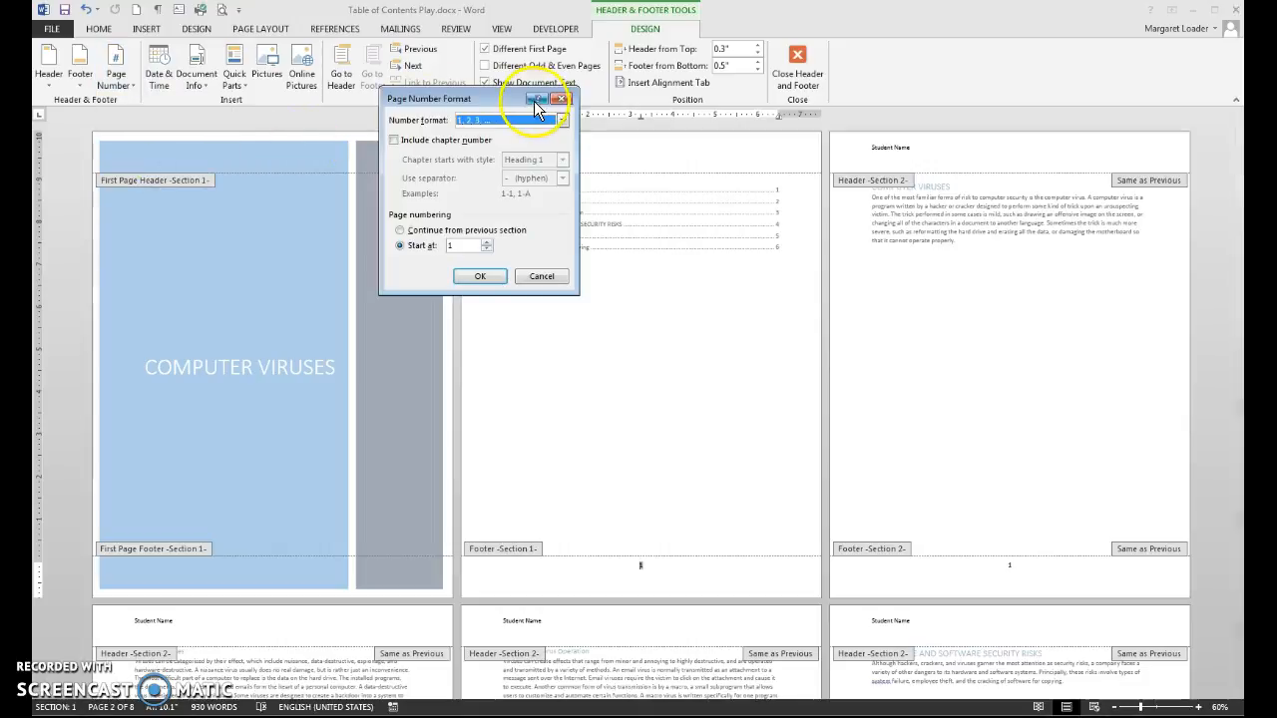
{"action": "left_click", "coordinate": [562, 119]}
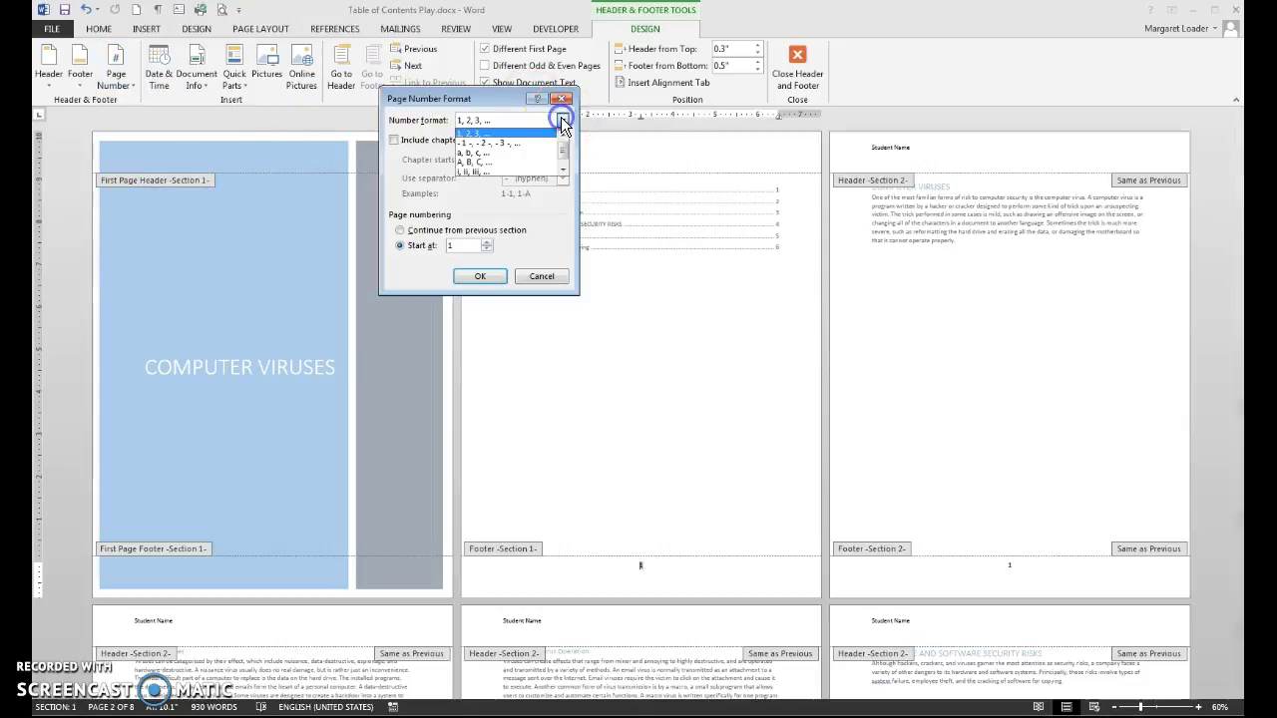
{"action": "left_click", "coordinate": [498, 171]}
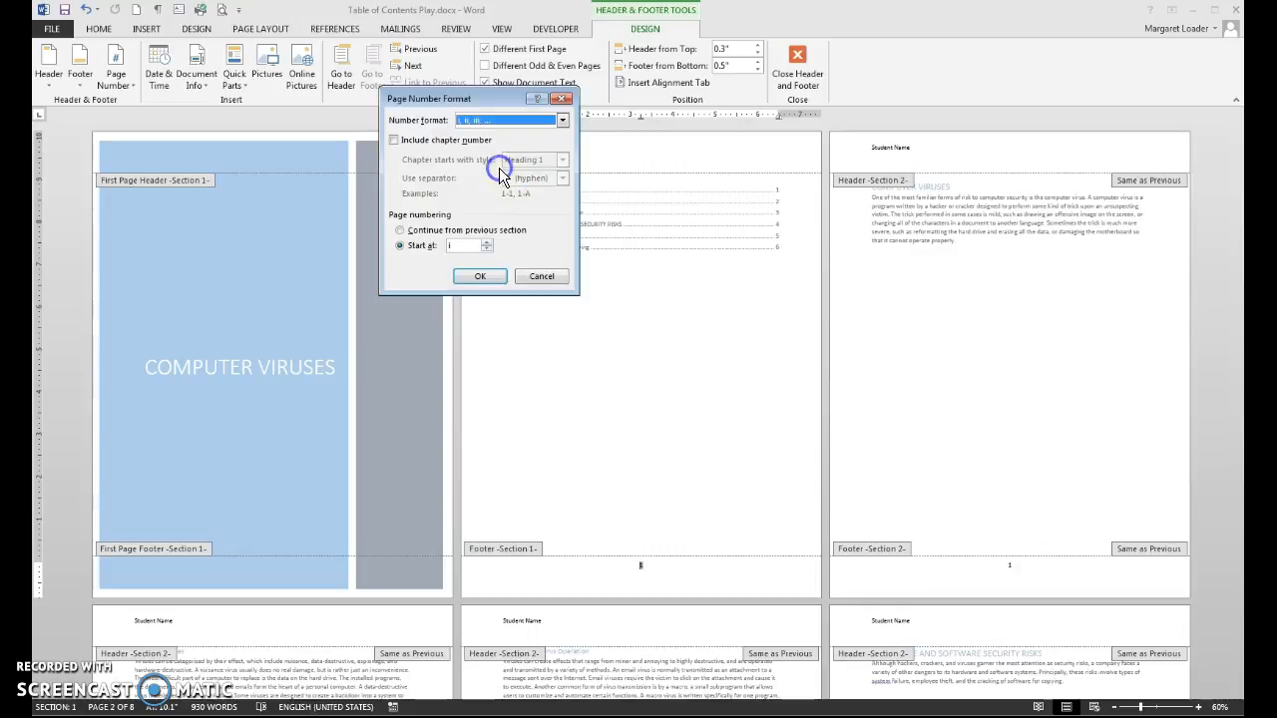
{"action": "left_click", "coordinate": [497, 277]}
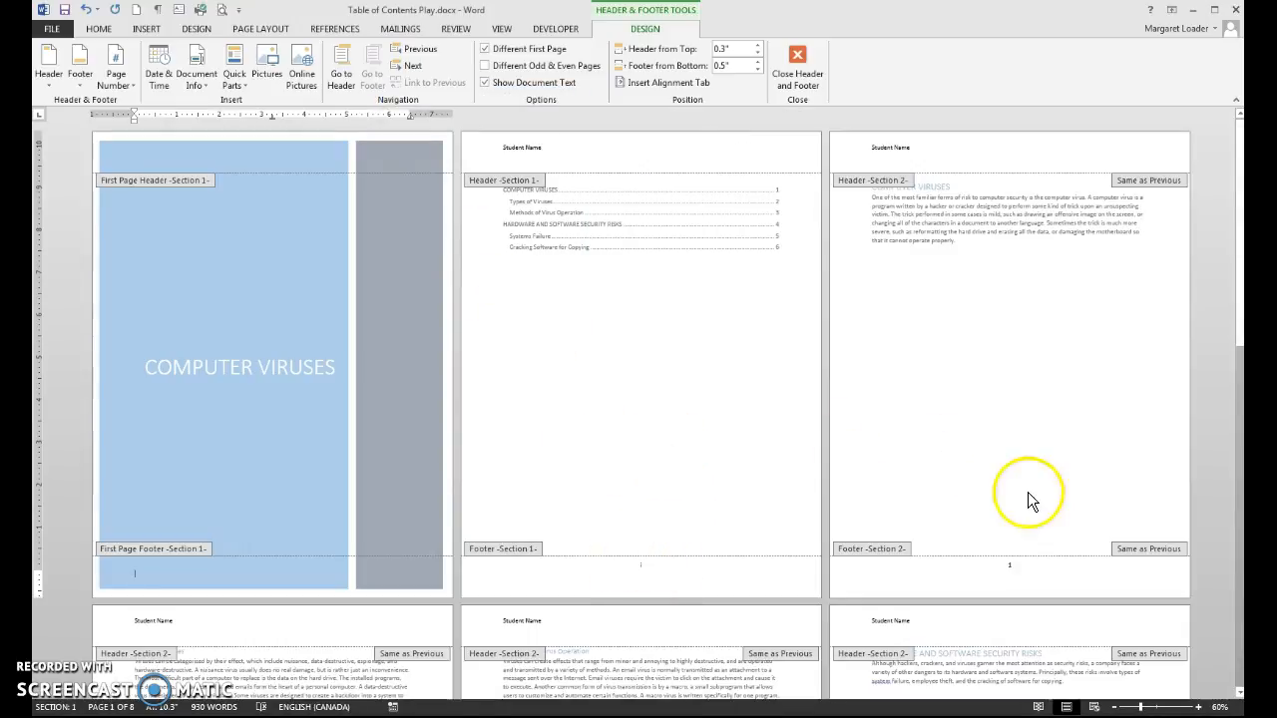
Step: Close the footer and place the cursor on the empty line below the contents
{"action": "double_click", "coordinate": [633, 364]}
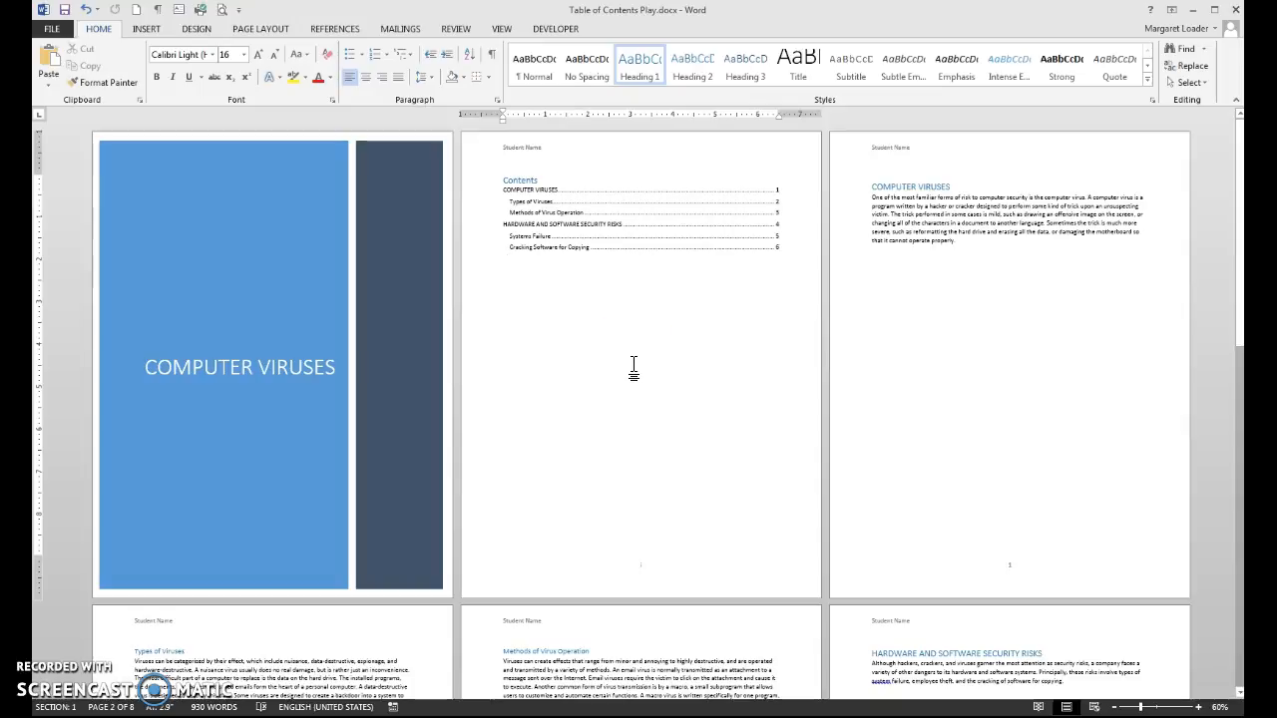
{"action": "left_click", "coordinate": [633, 296]}
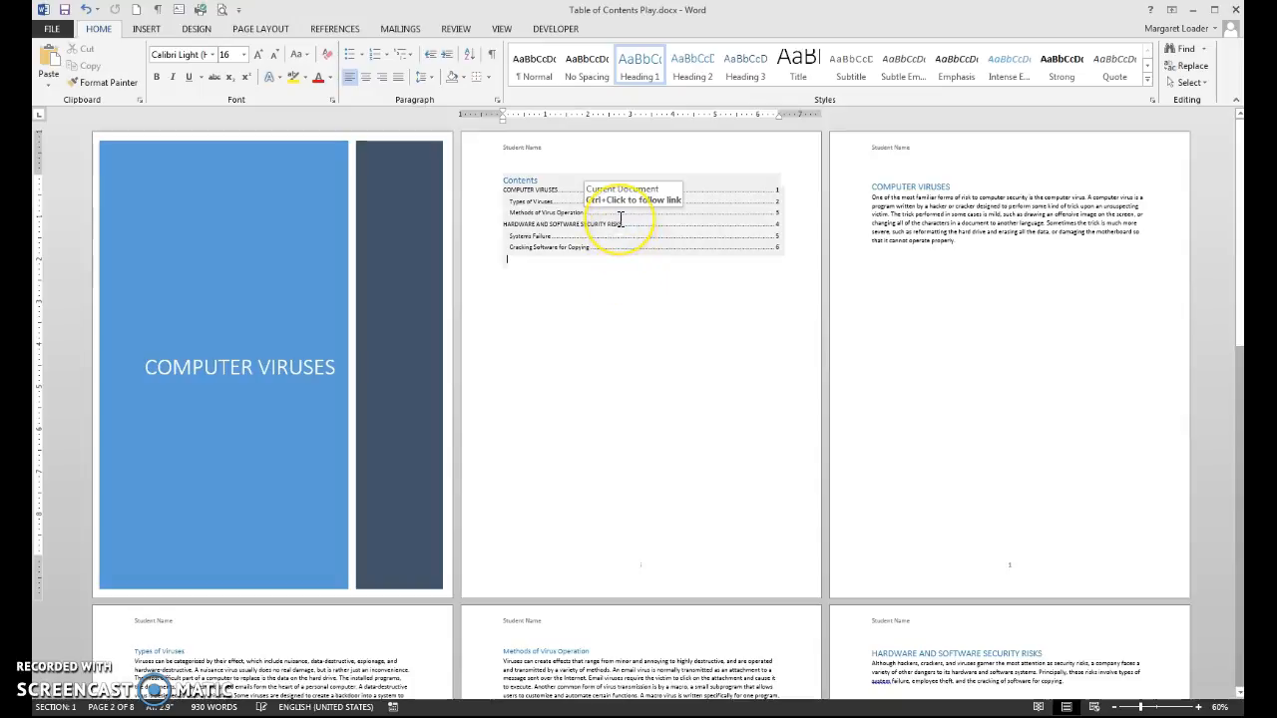
{"action": "left_click", "coordinate": [619, 250]}
{"action": "left_click", "coordinate": [623, 331]}
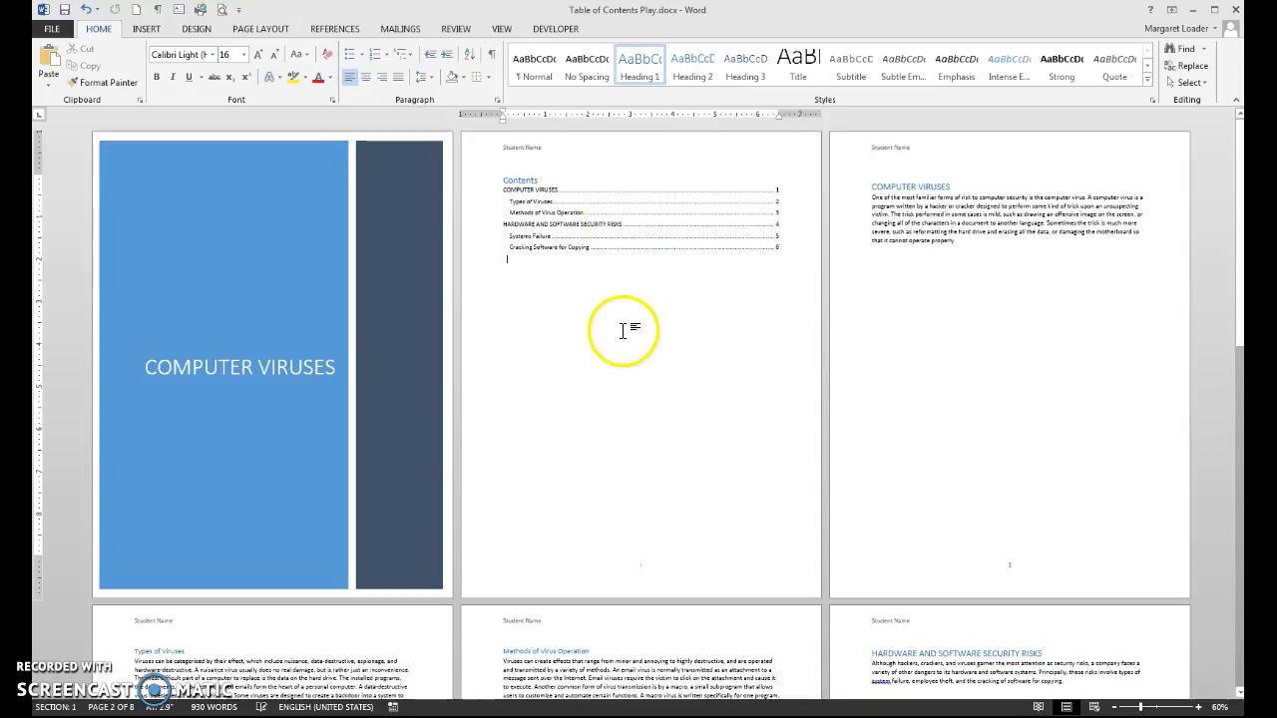